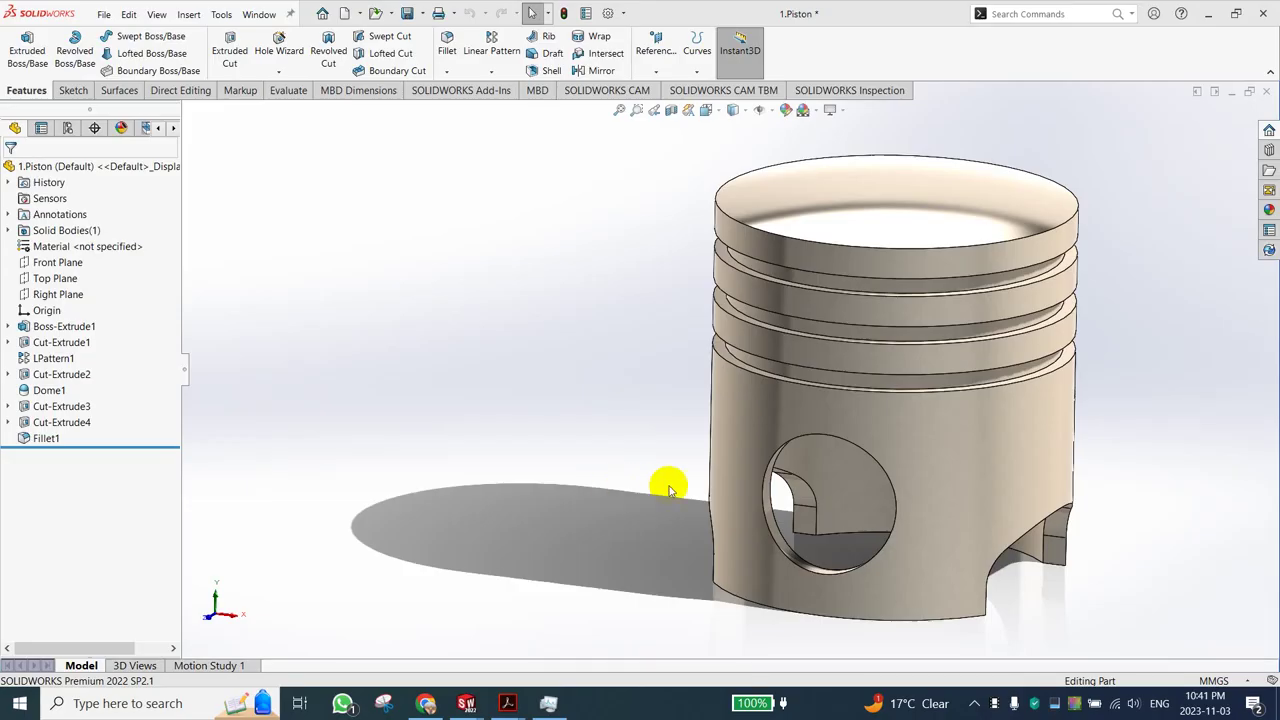
Zoom and orbit the piston to inspect its underside from two angles.
scroll(988, 470, up, 1)
scroll(1014, 443, down, 2)
scroll(1010, 440, down, 1)
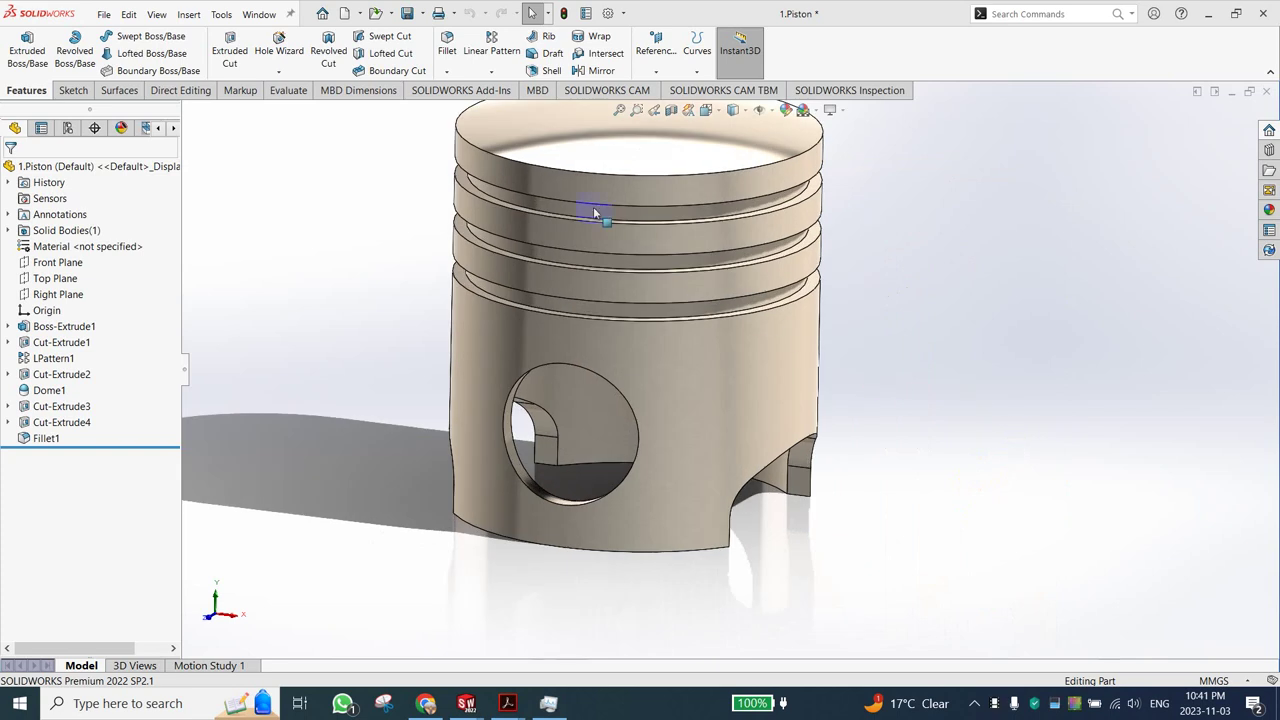
scroll(580, 180, up, 3)
scroll(566, 153, down, 3)
mouse_move(814, 566)
middle_down()
mouse_move(777, 529)
mouse_move(691, 488)
mouse_move(651, 420)
middle_up()
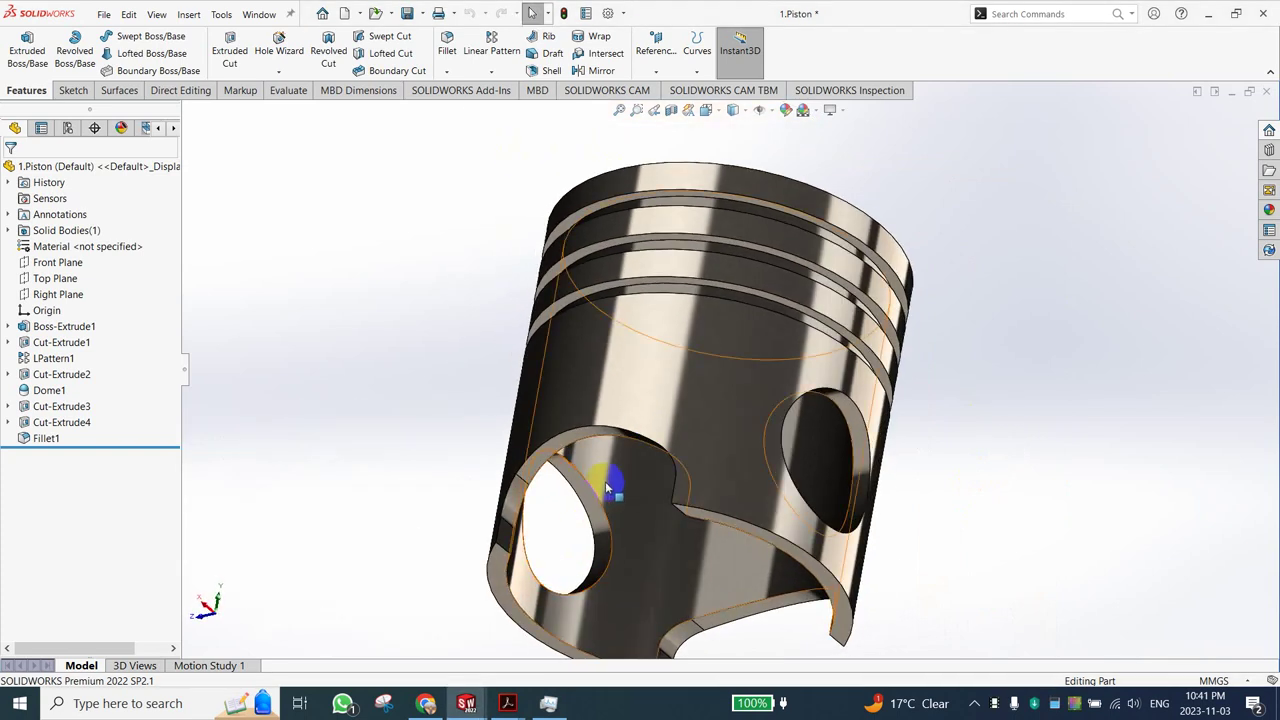
mouse_move(609, 480)
middle_down()
mouse_move(650, 531)
mouse_move(725, 527)
mouse_move(749, 563)
mouse_move(674, 491)
mouse_move(766, 551)
mouse_move(884, 333)
mouse_move(931, 331)
middle_up()
Turn the piston so the pin hole faces front, then select the Front Plane.
mouse_move(1006, 451)
middle_down()
mouse_move(980, 443)
mouse_move(997, 472)
mouse_move(902, 450)
middle_up()
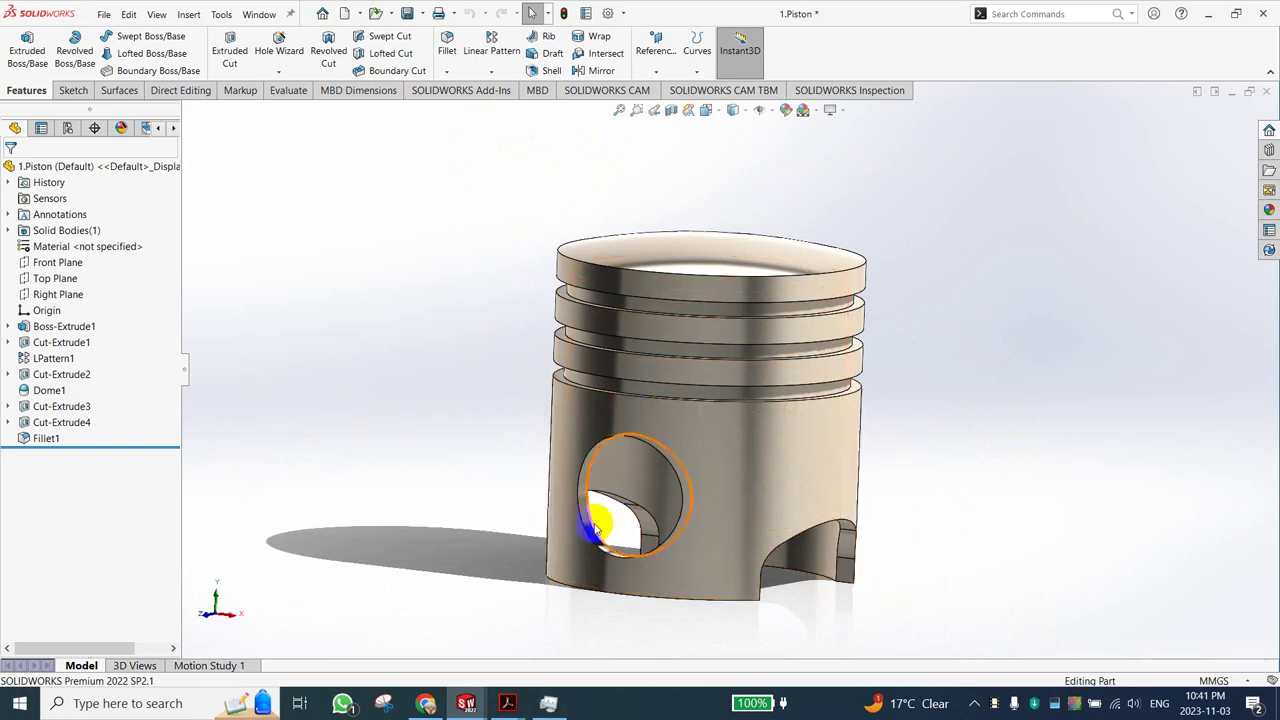
middle_drag(880, 463, 820, 463)
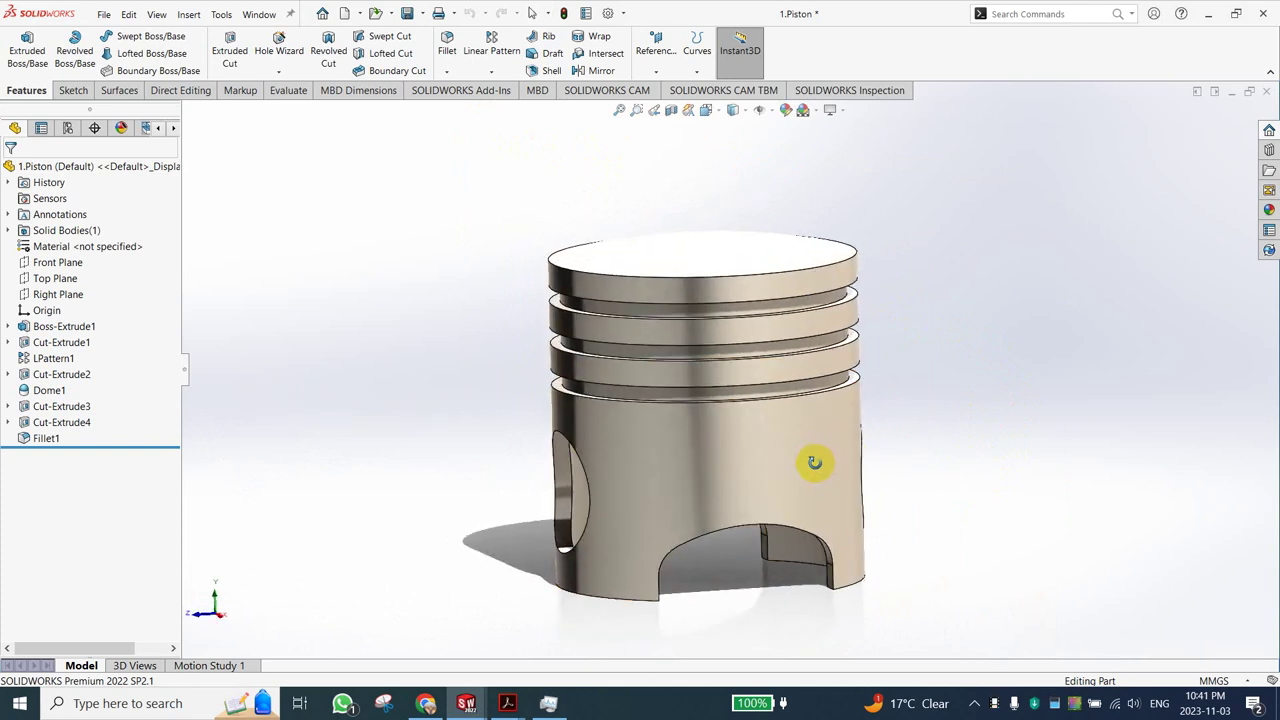
middle_drag(520, 521, 625, 271)
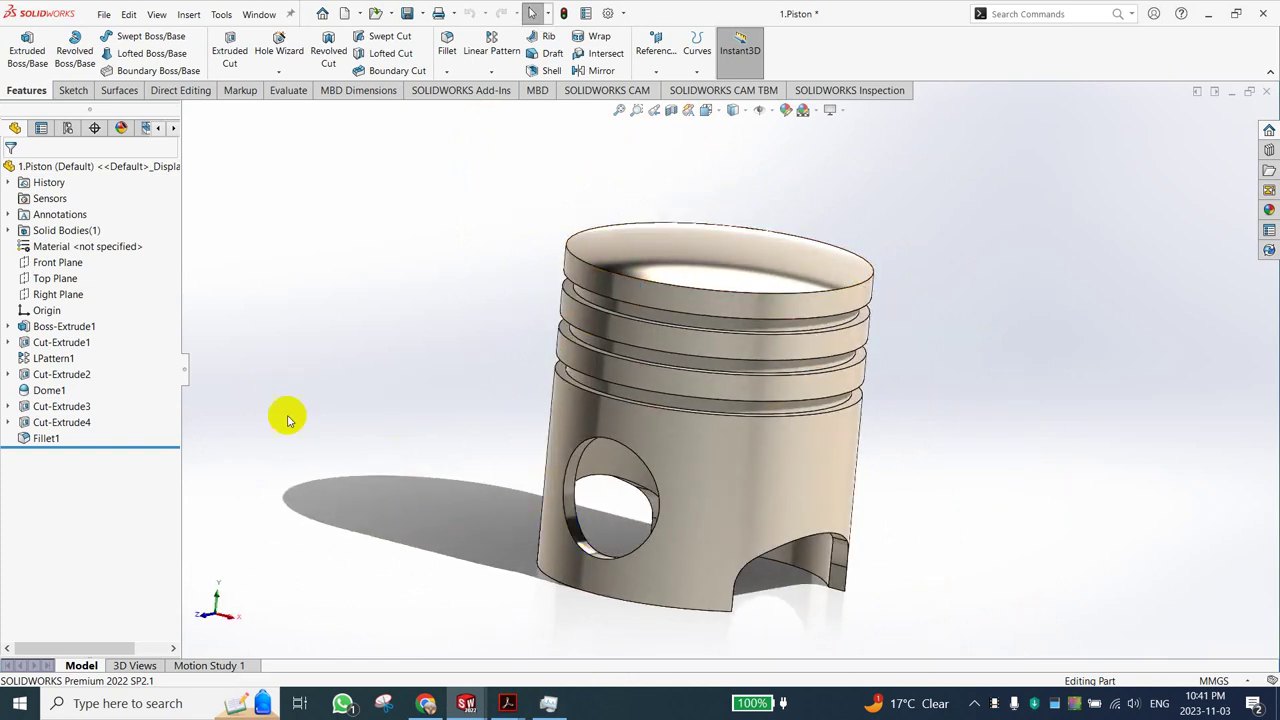
click(56, 265)
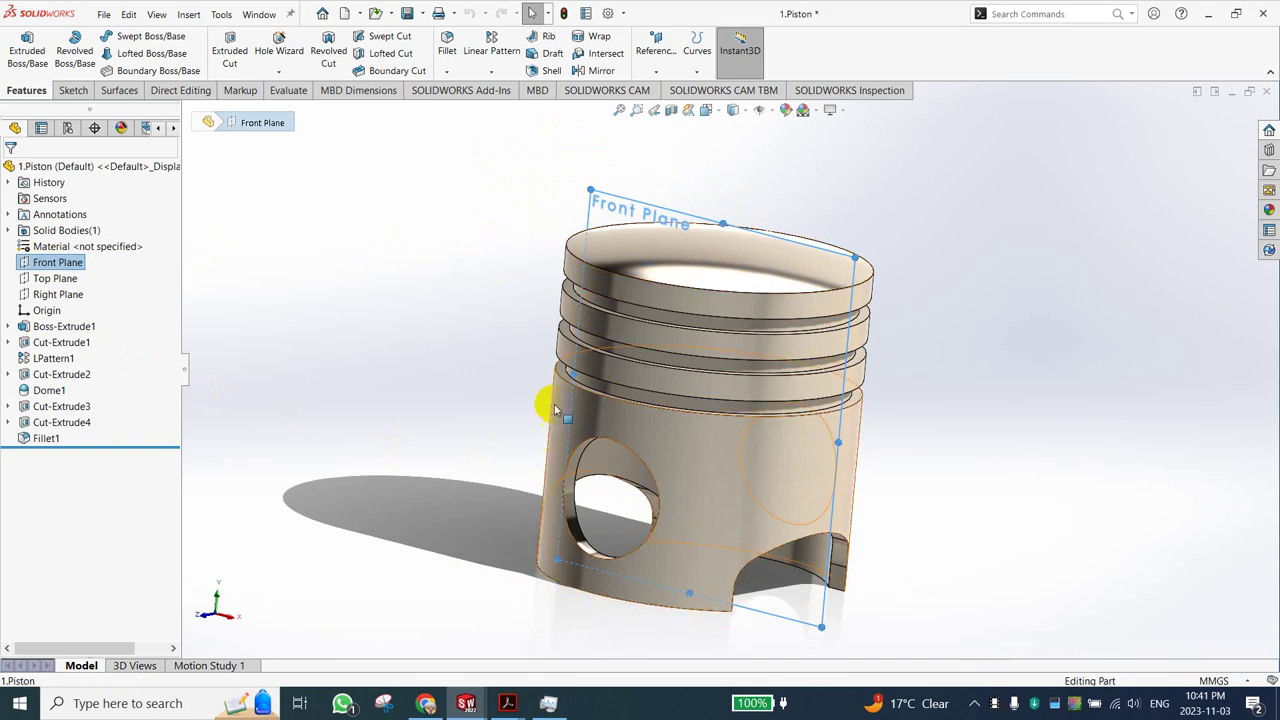
View the Front Plane face-on, start a new sketch on it, and bring up Piston.pdf.
right_click(40, 260)
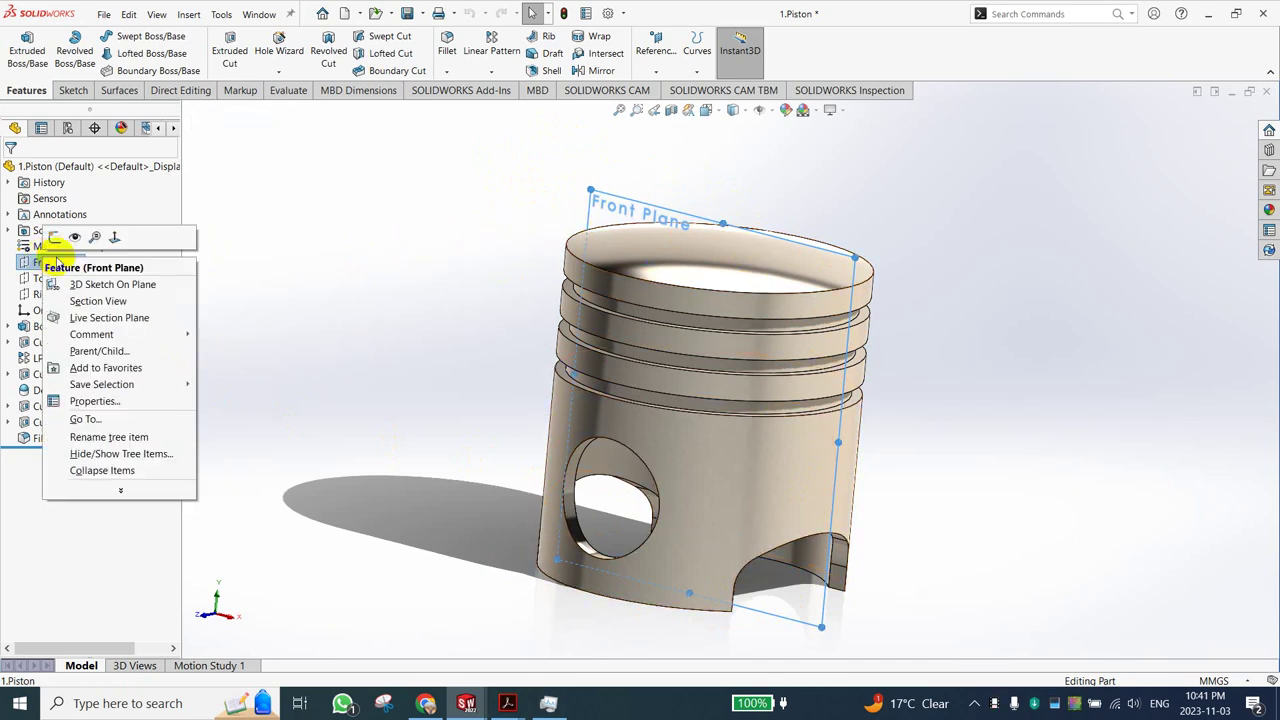
click(114, 238)
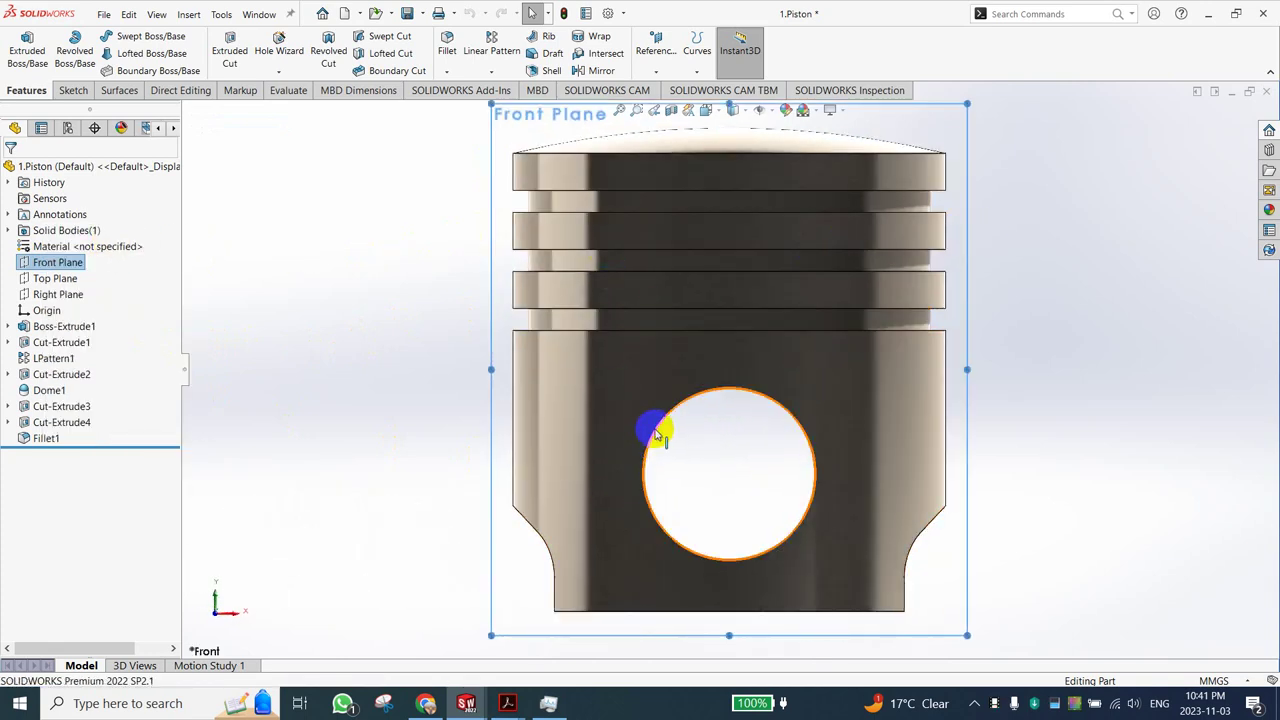
right_click(37, 261)
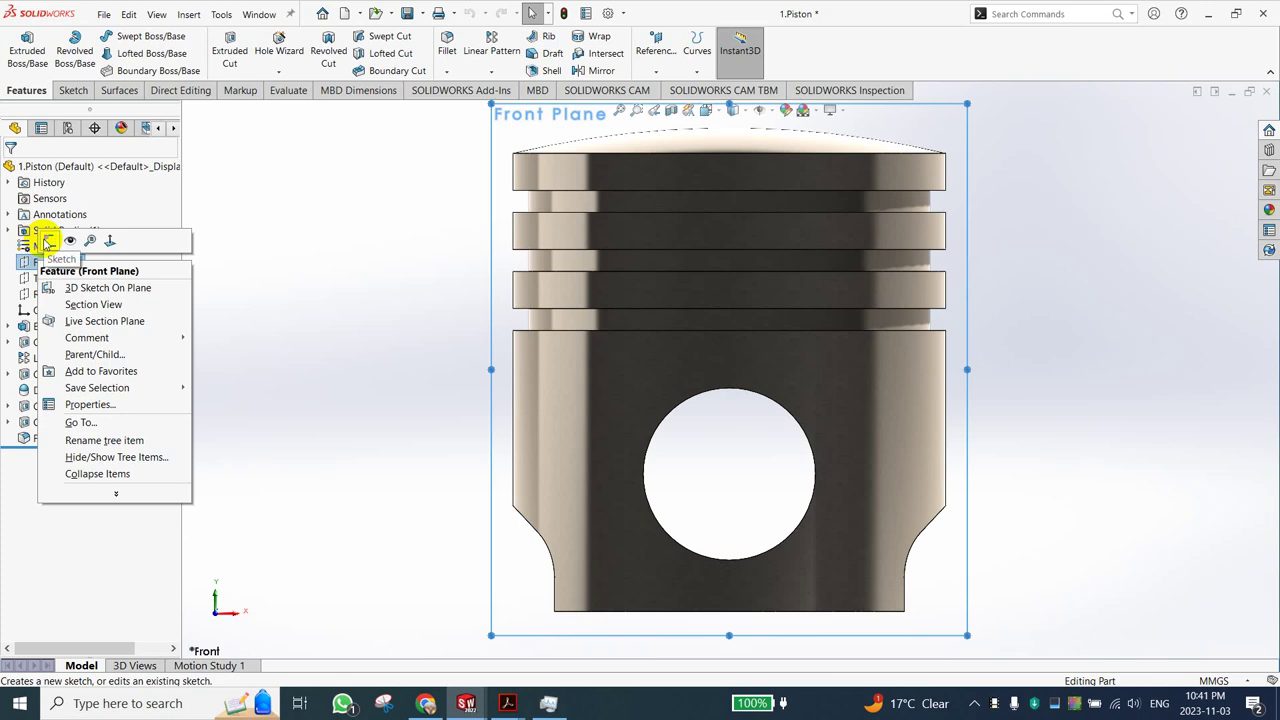
click(48, 242)
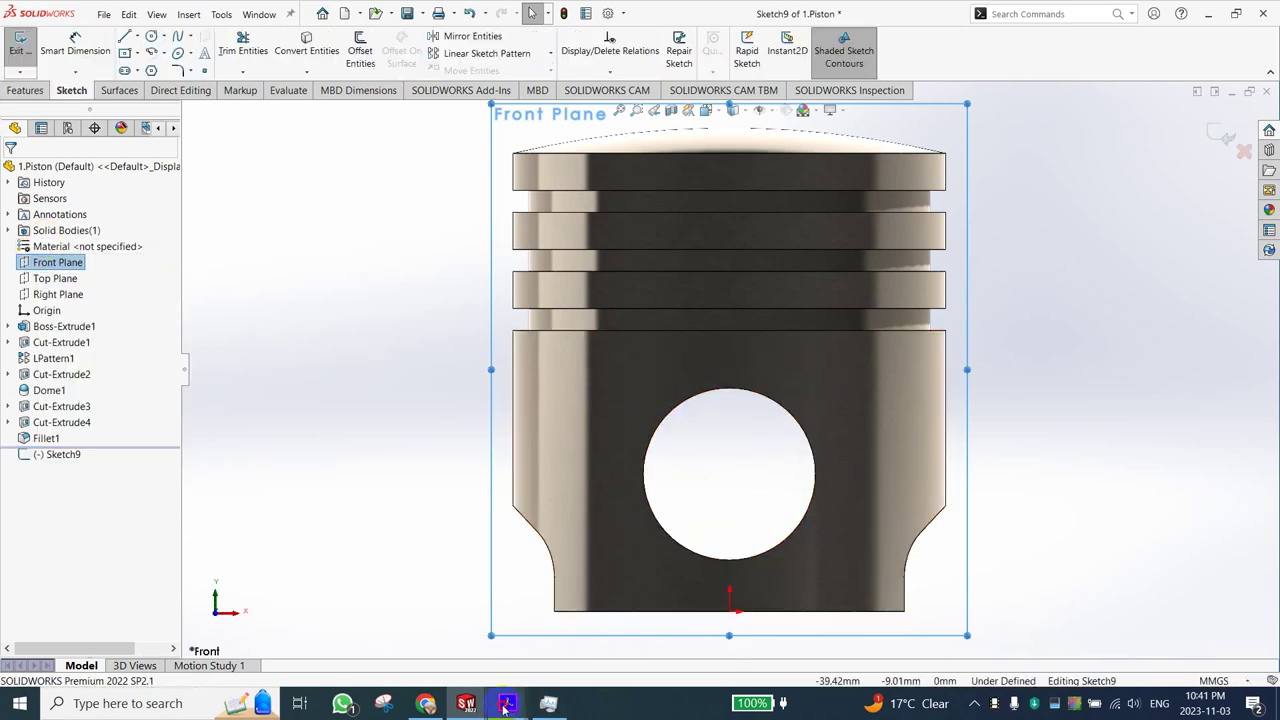
mouse_move(507, 704)
click(586, 630)
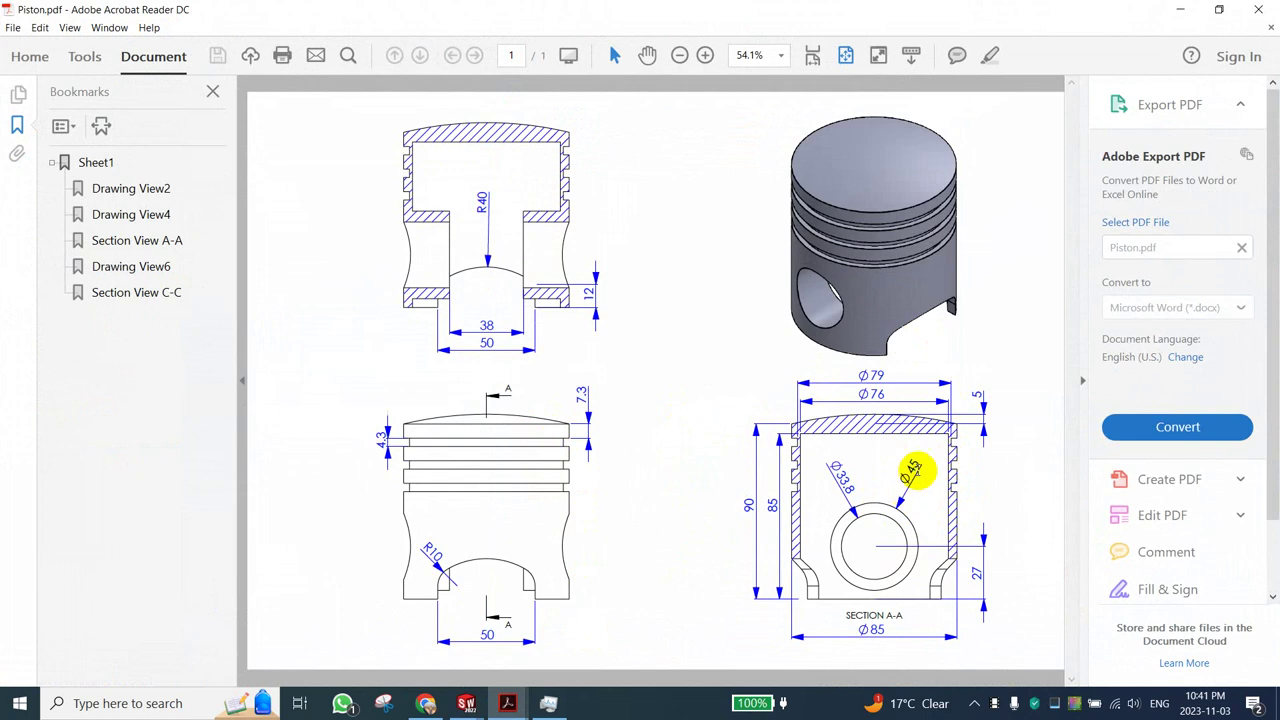
Note the Ø45 boss diameter in Section A-A and minimize the drawing.
click(1180, 9)
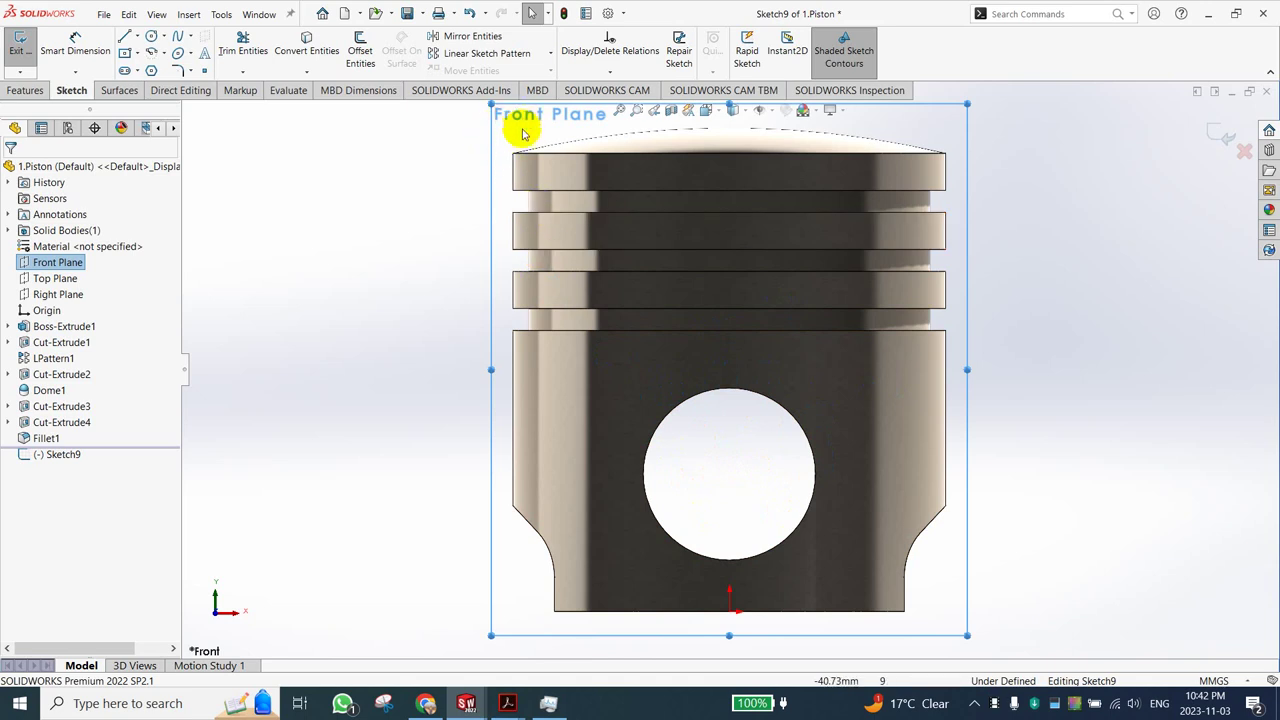
mouse_move(995, 467)
middle_down()
mouse_move(857, 423)
mouse_move(743, 474)
mouse_move(714, 509)
mouse_move(700, 434)
mouse_move(757, 514)
mouse_move(498, 467)
middle_up()
right_click(74, 262)
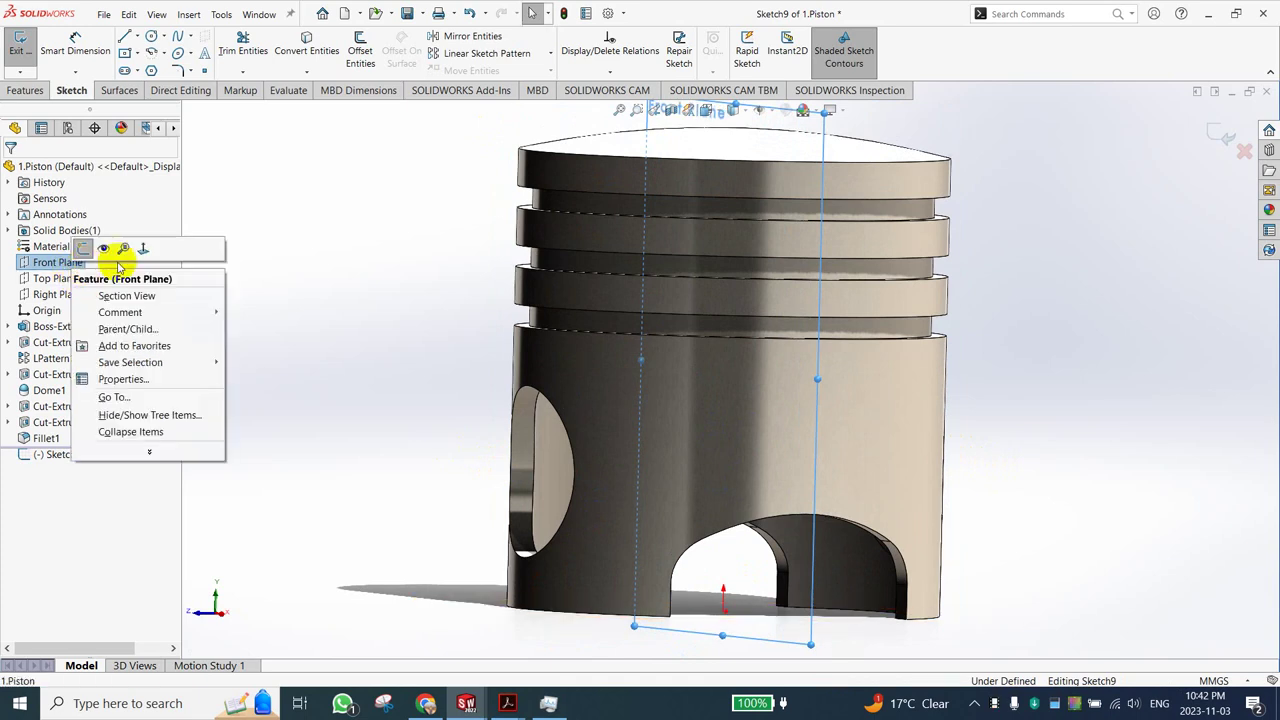
click(140, 251)
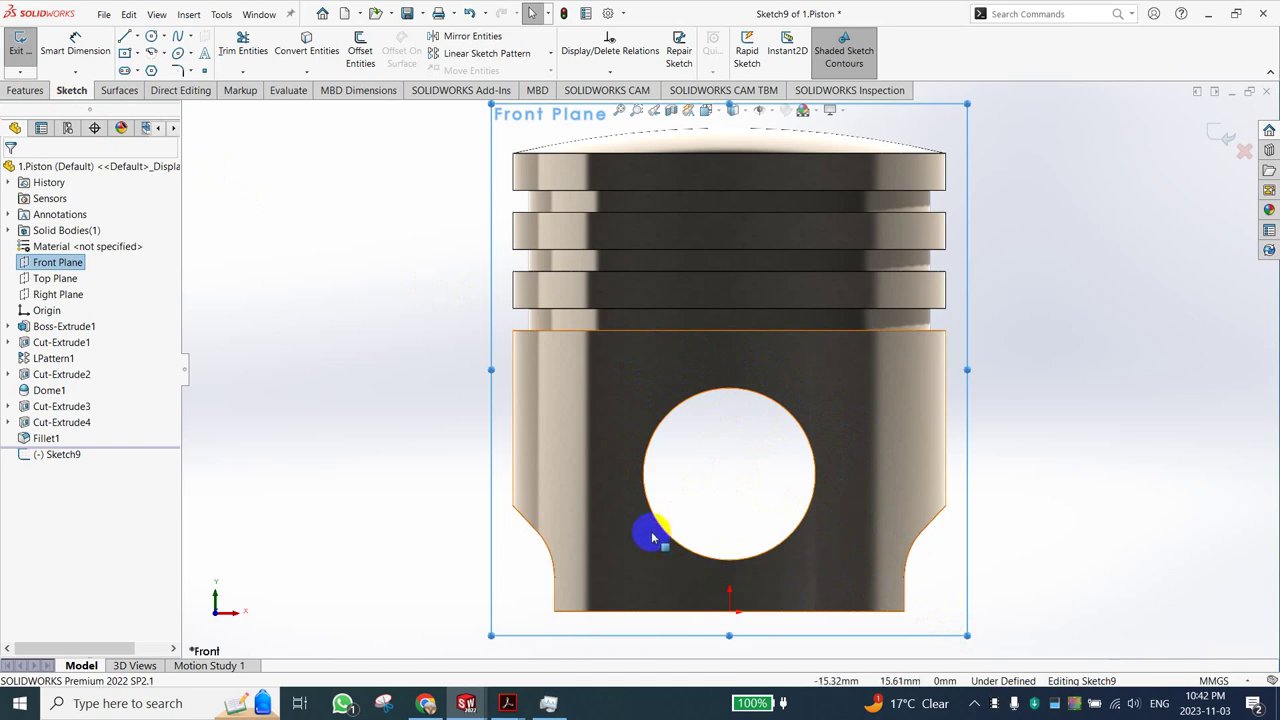
mouse_move(507, 703)
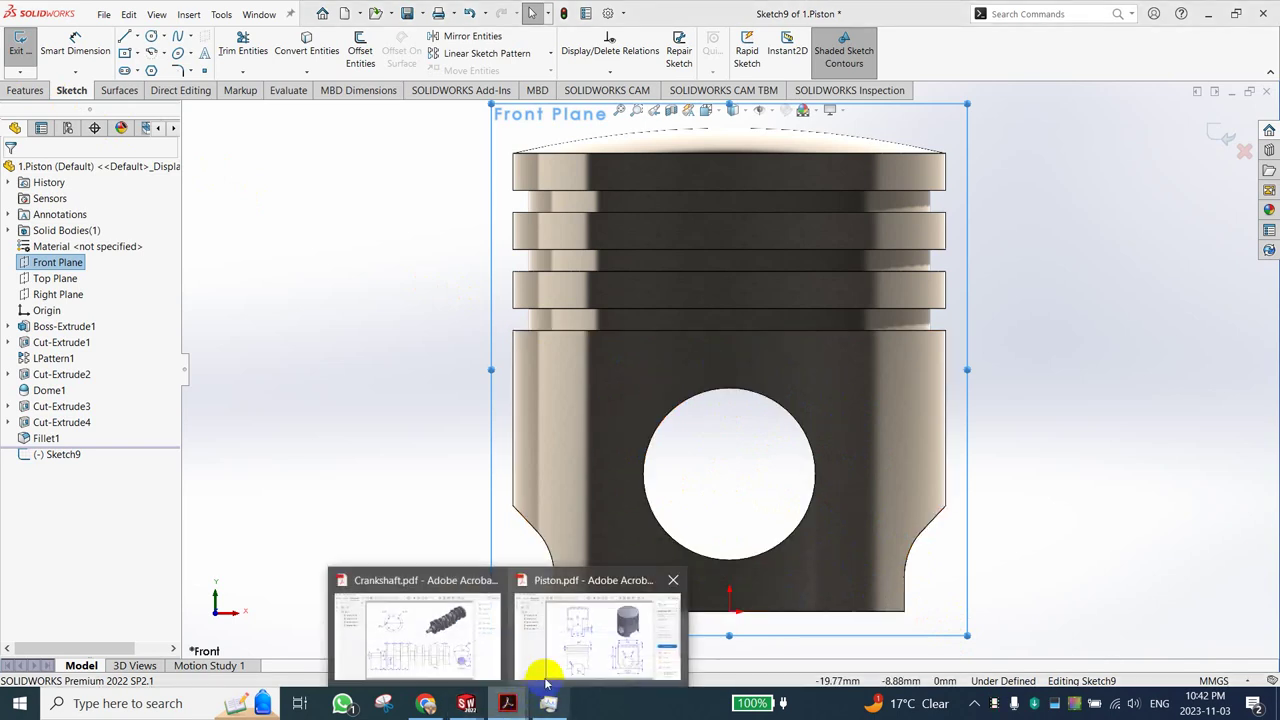
click(585, 625)
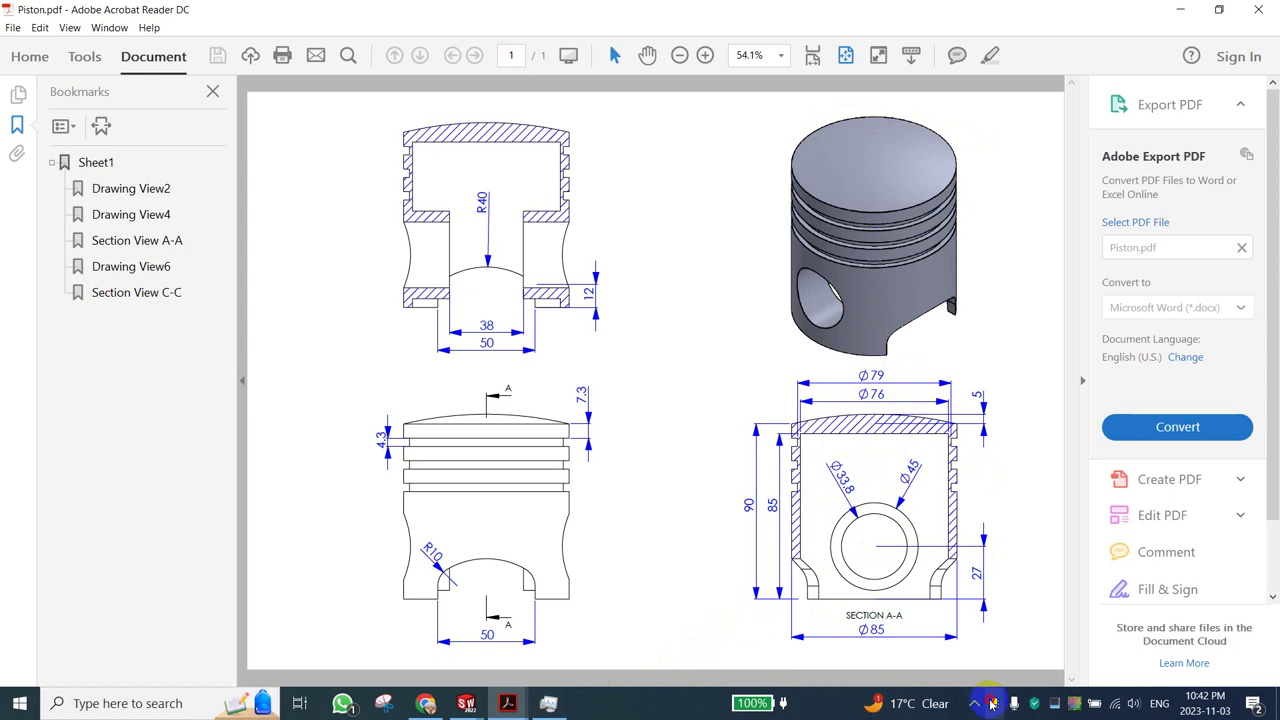
key(alt+Tab)
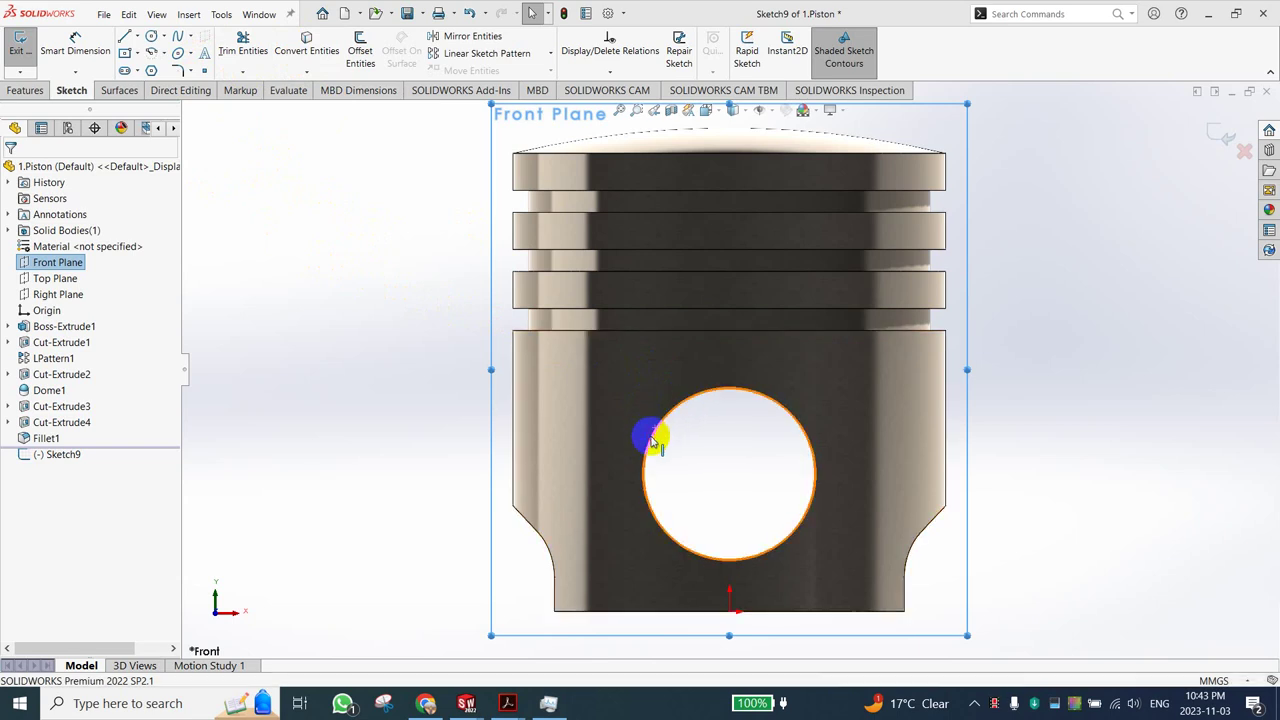
Re-orient the view normal to the Front Plane and select the wrist-pin hole's circular edge.
click(651, 436)
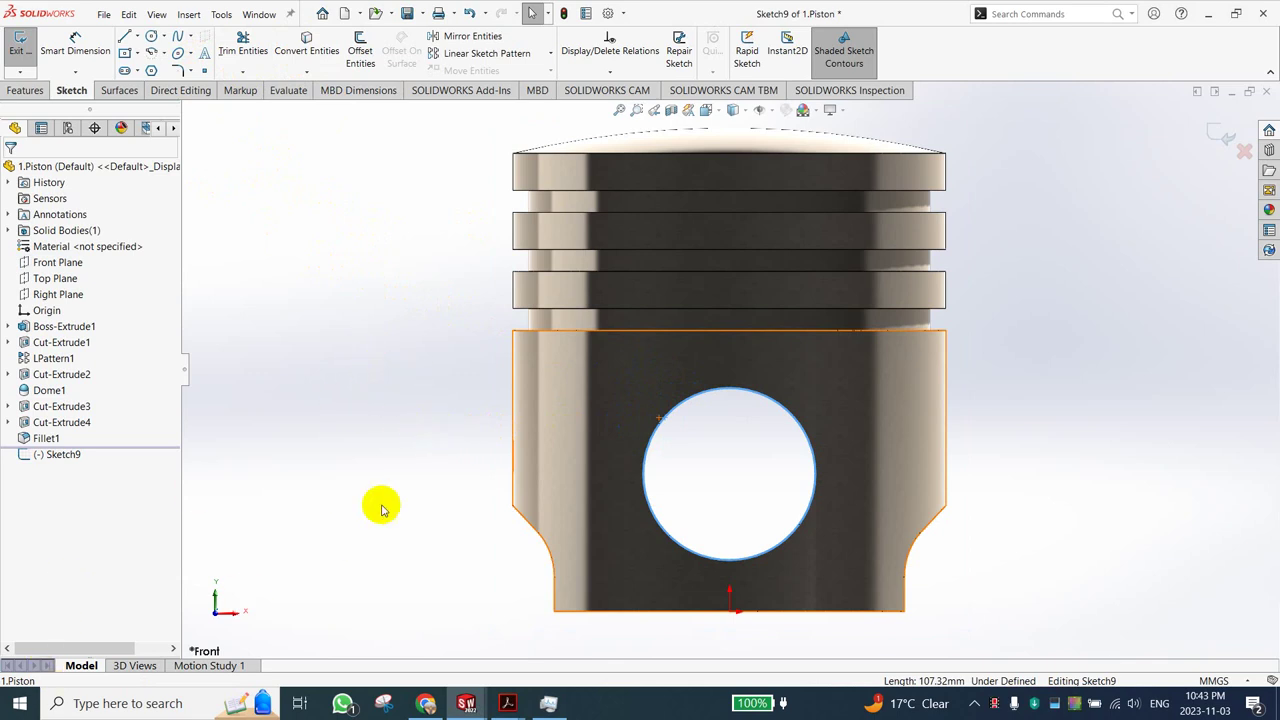
click(843, 320)
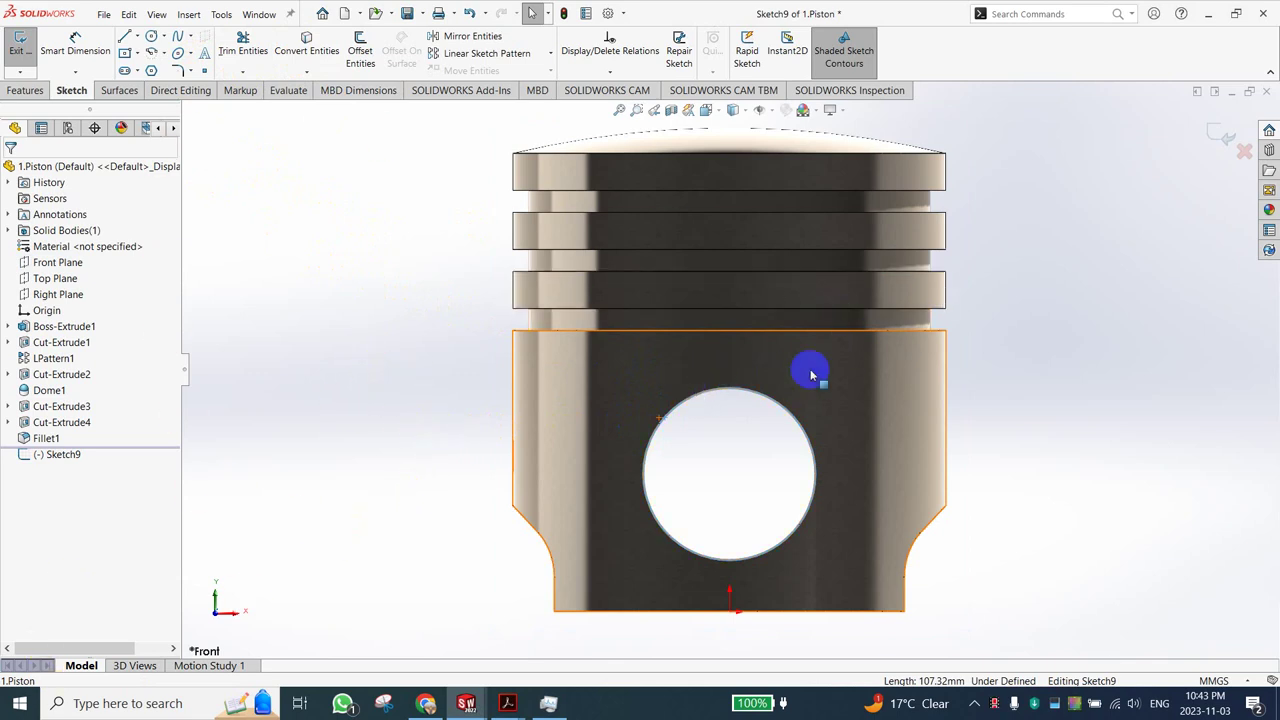
click(675, 400)
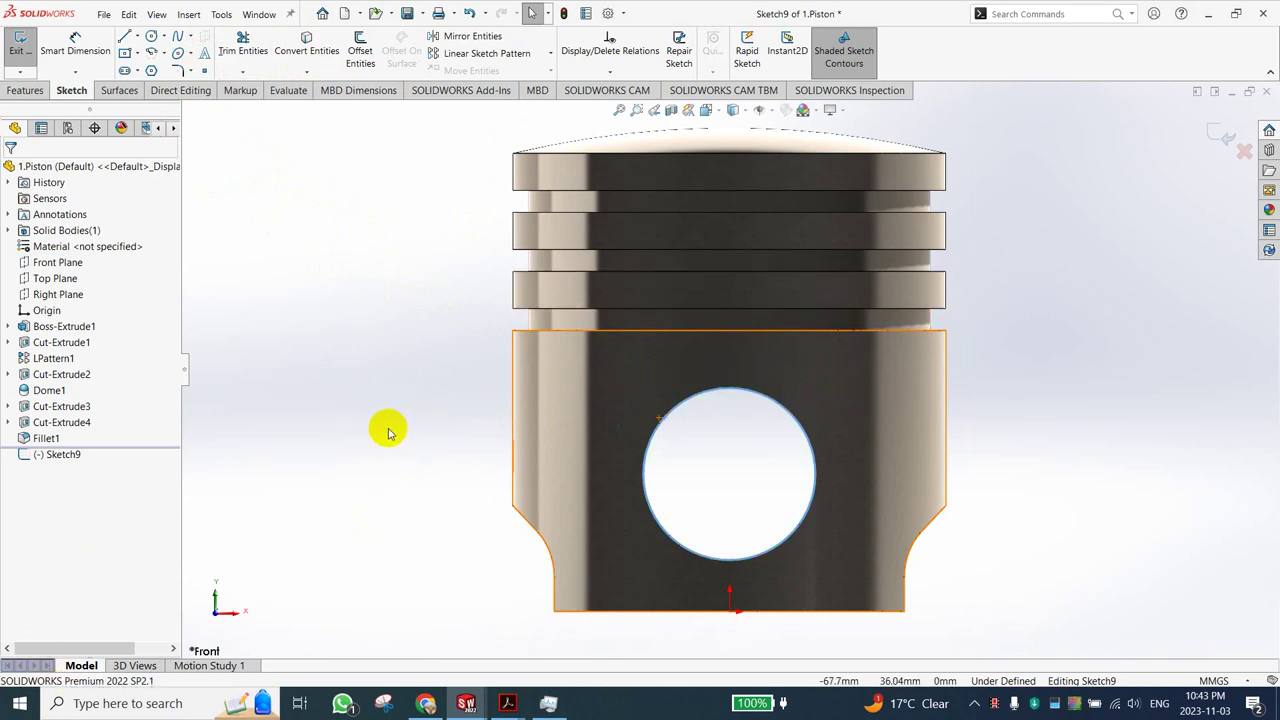
mouse_move(310, 247)
middle_down()
mouse_move(380, 334)
mouse_move(351, 386)
mouse_move(374, 409)
middle_up()
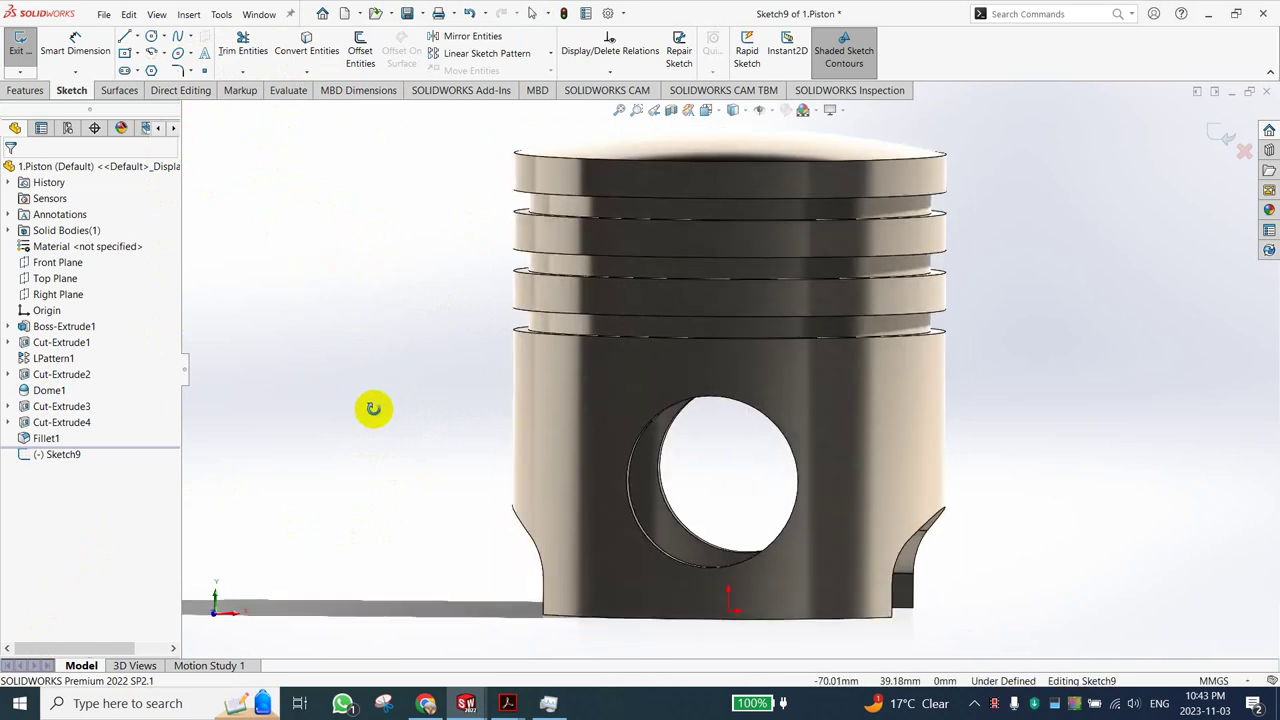
right_click(60, 261)
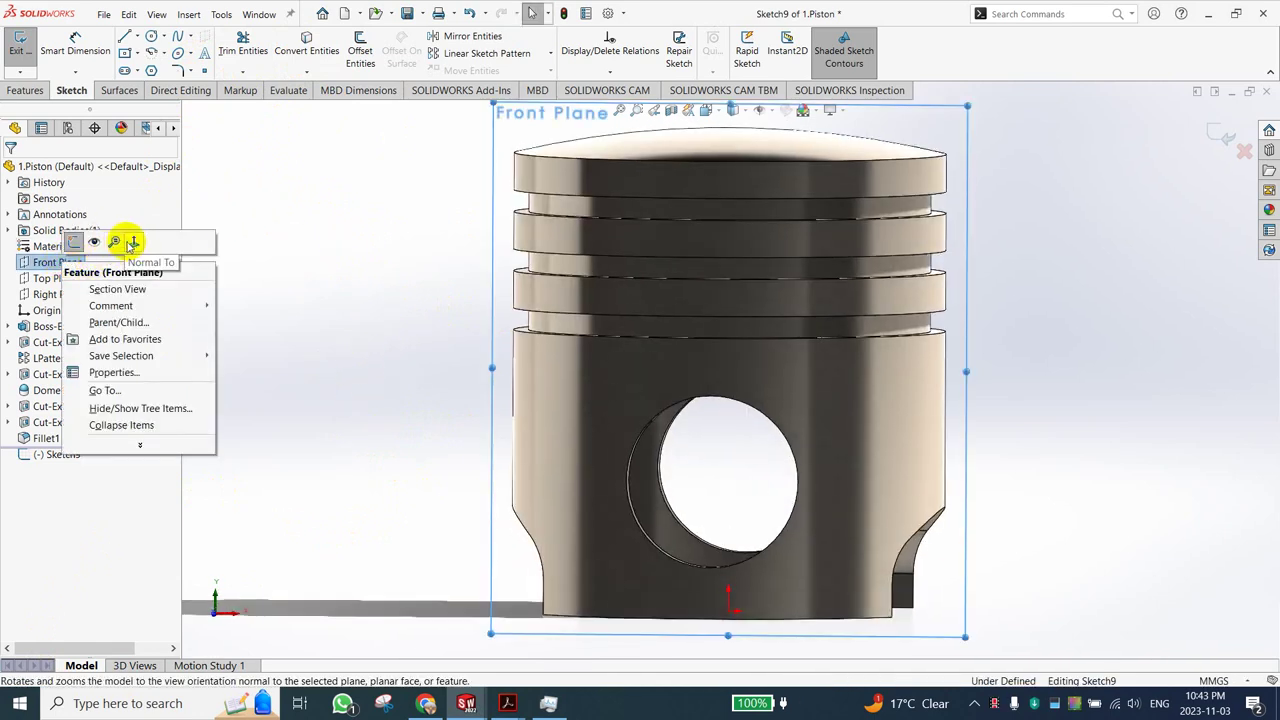
click(128, 245)
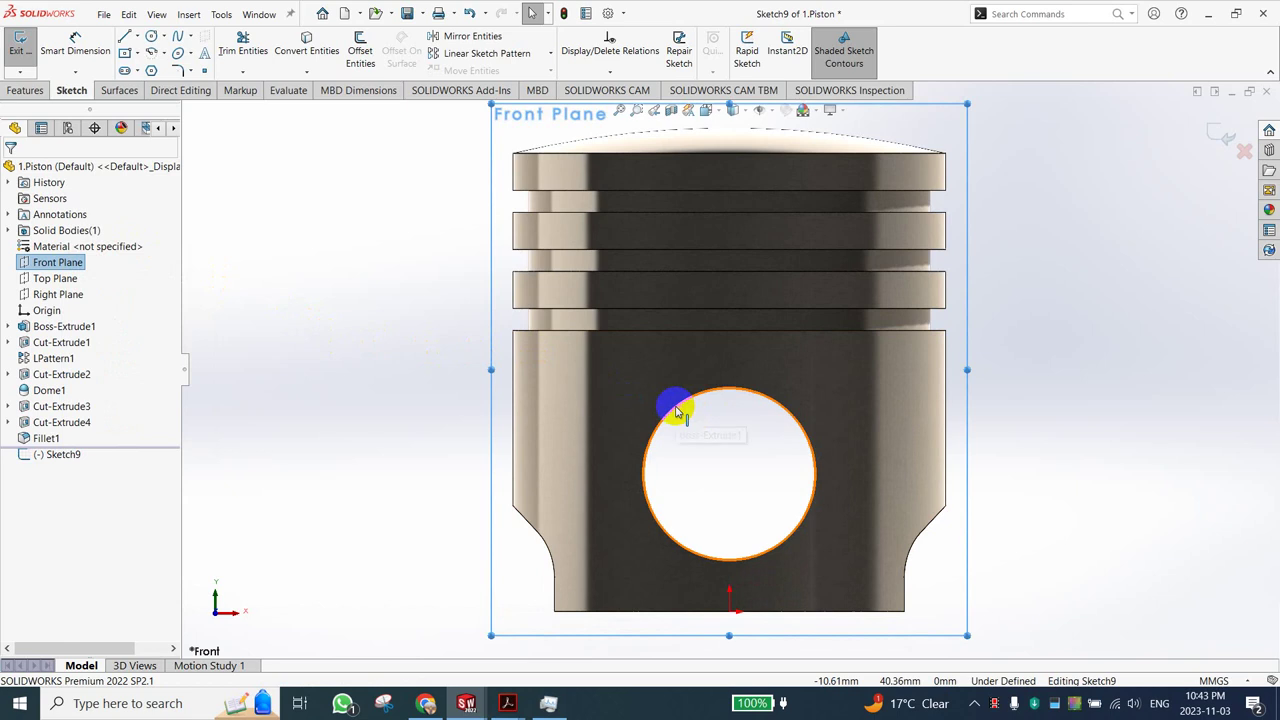
click(669, 416)
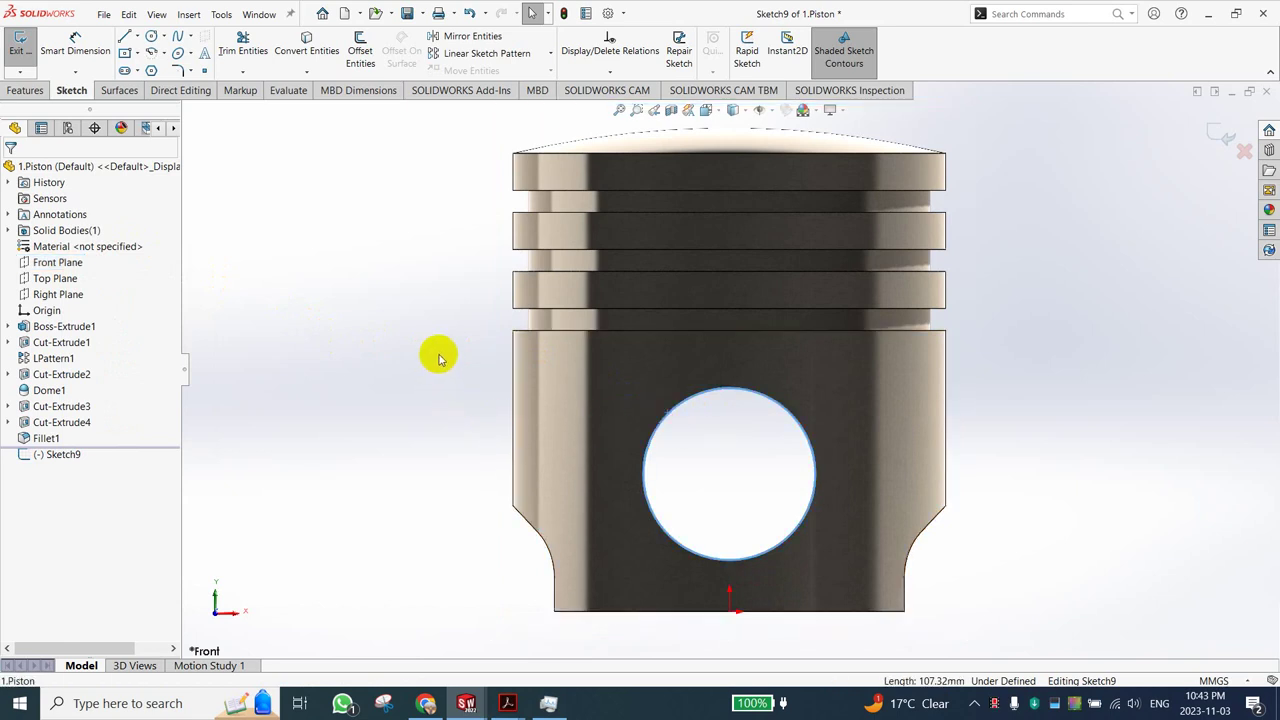
click(663, 418)
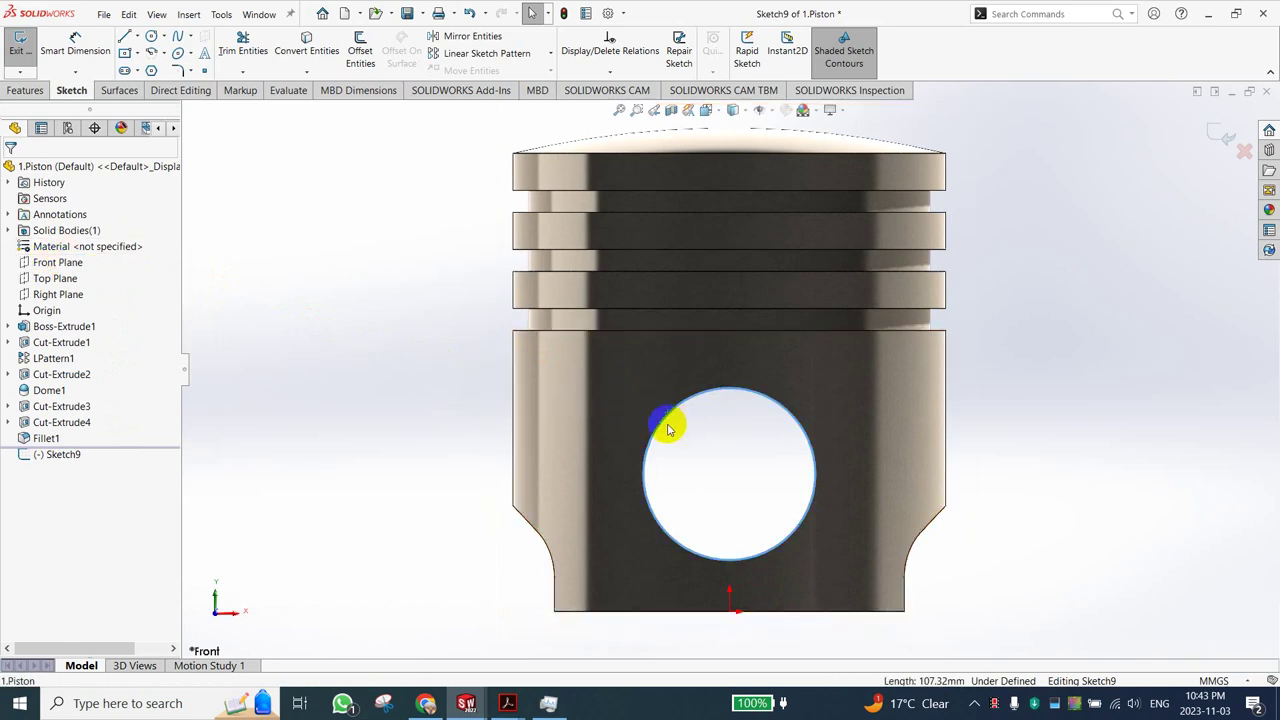
right_click(62, 264)
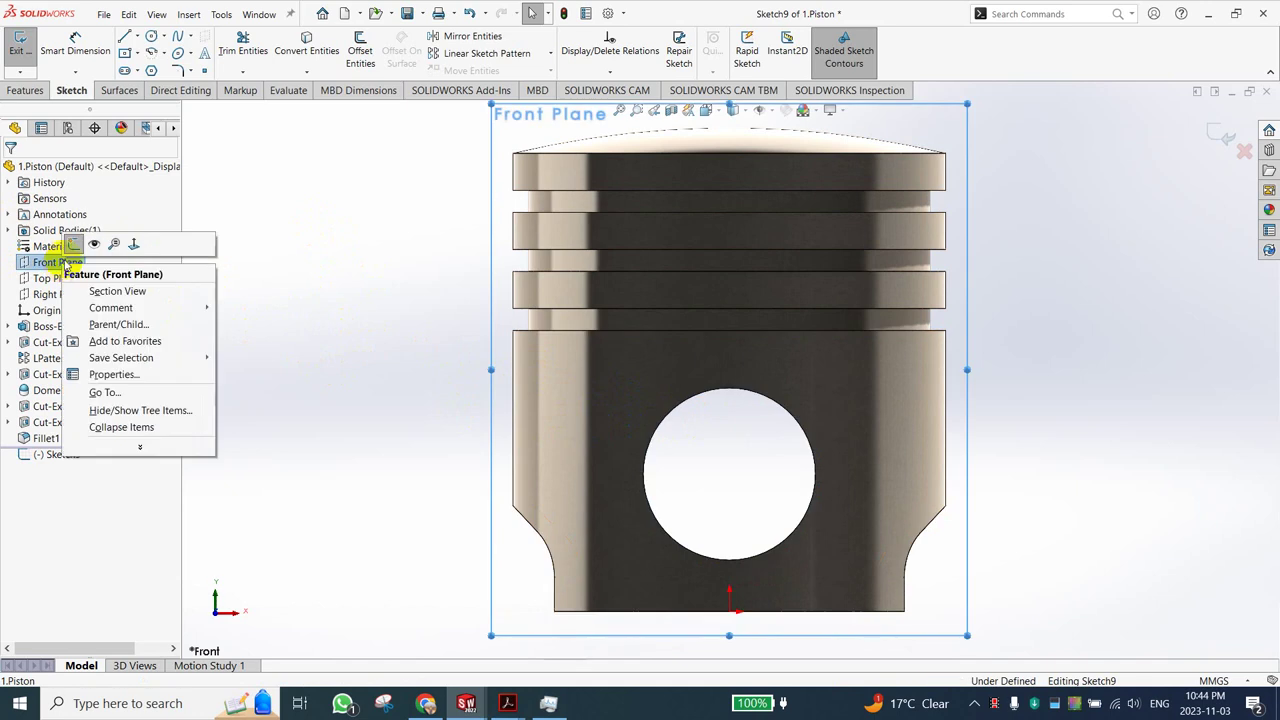
click(436, 320)
click(622, 450)
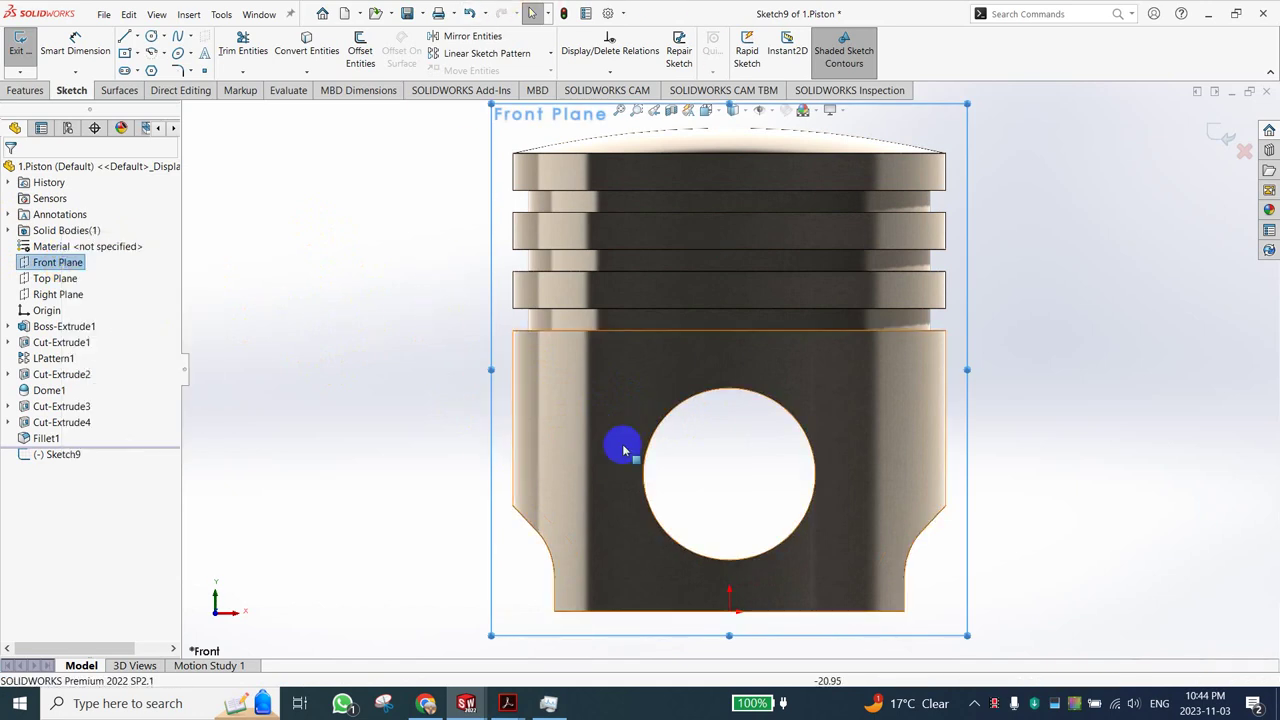
click(655, 440)
click(650, 446)
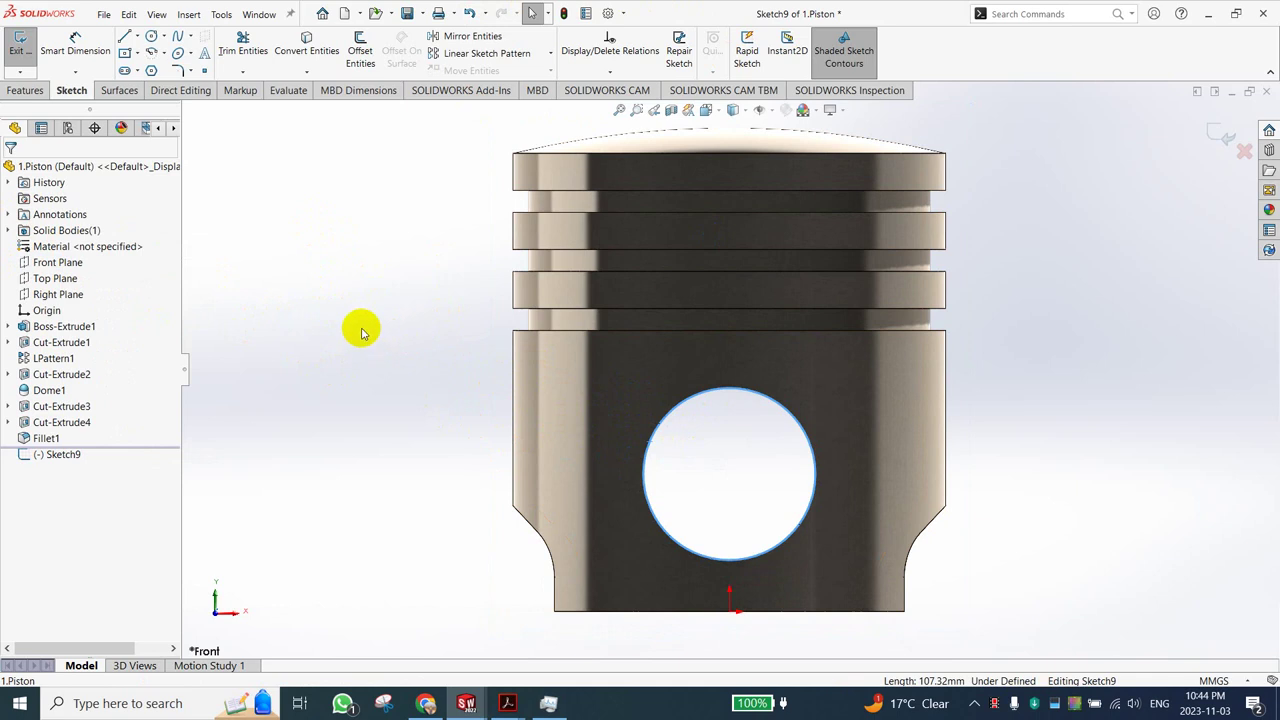
Convert Entities on the pin-hole edge, reselecting it and converting again to get the circle.
click(314, 60)
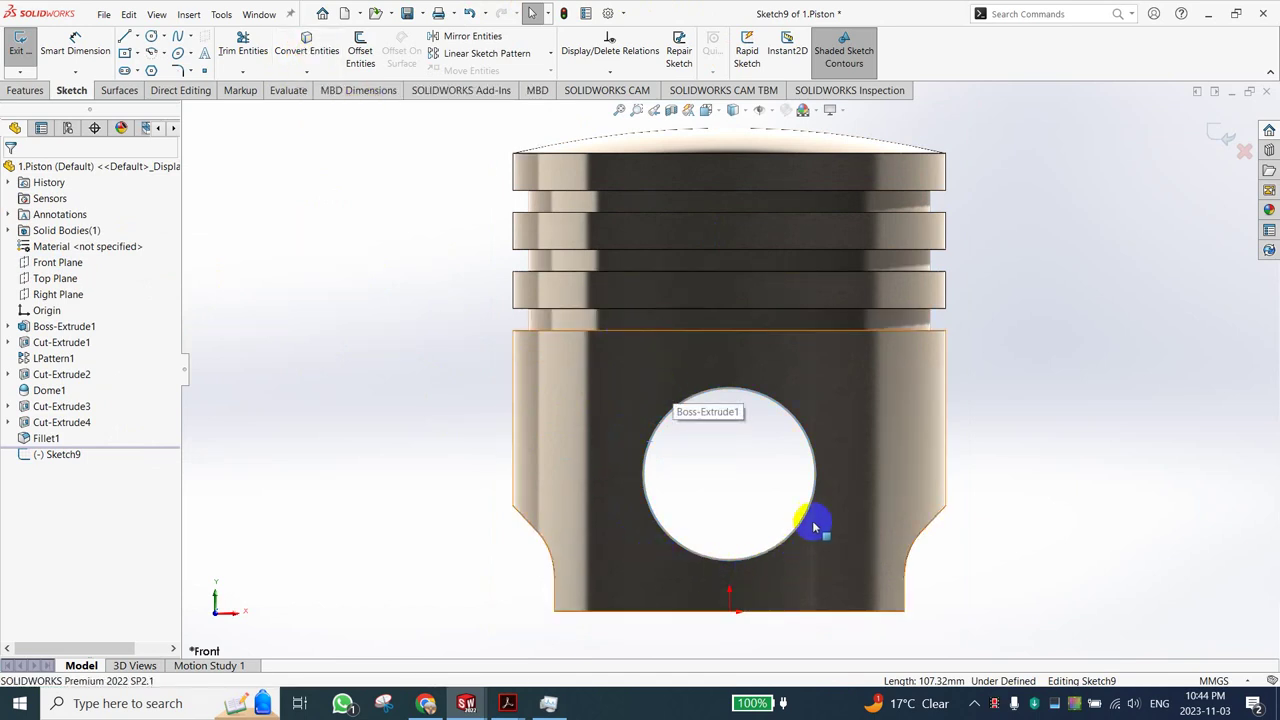
click(634, 480)
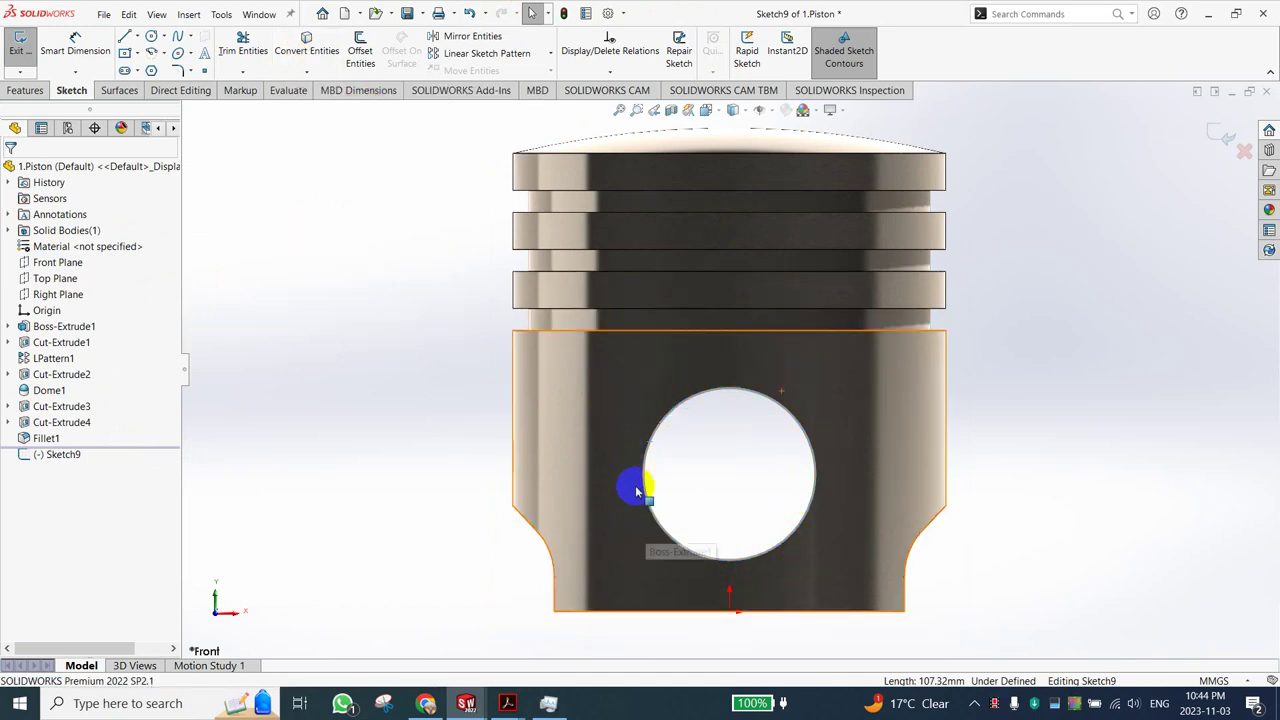
click(650, 518)
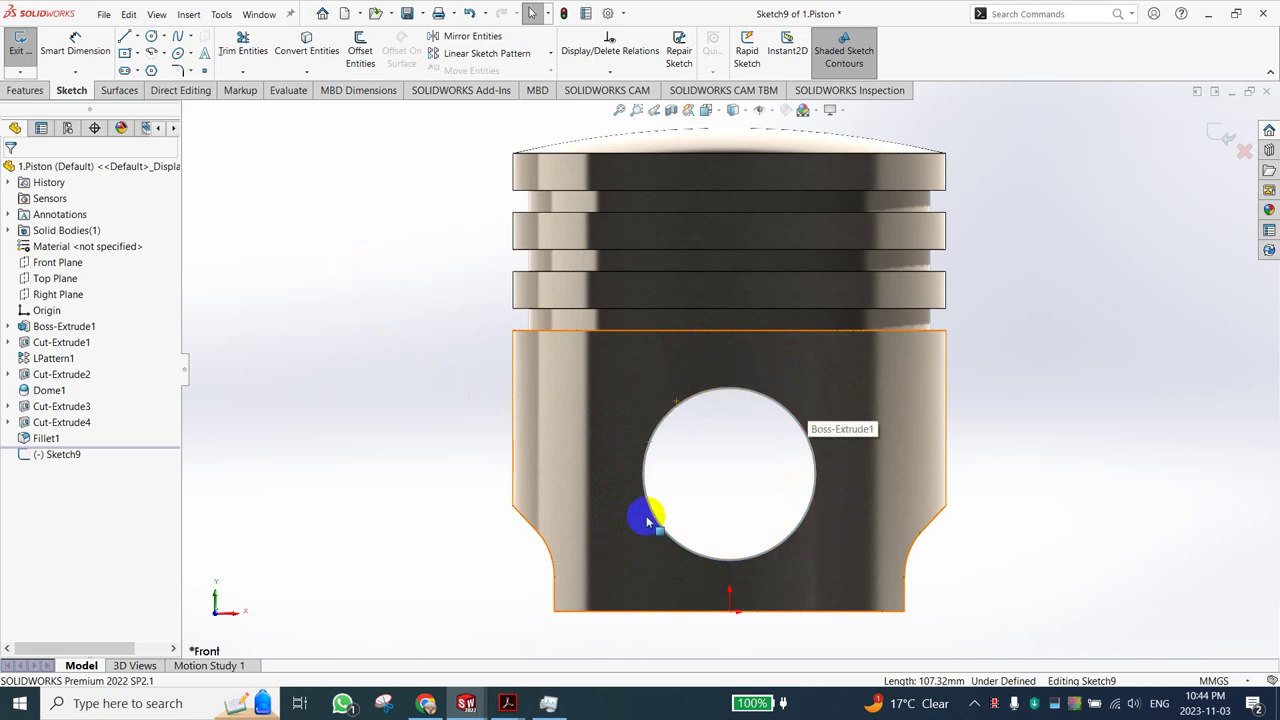
click(699, 393)
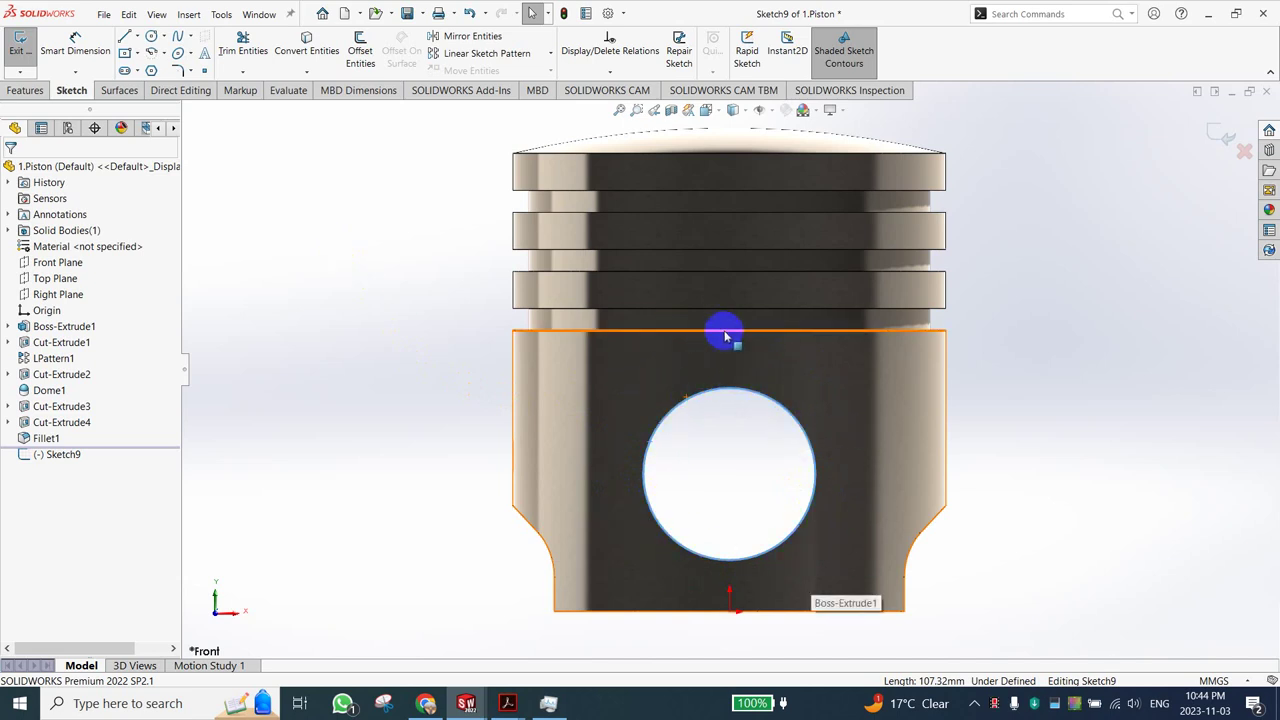
click(700, 486)
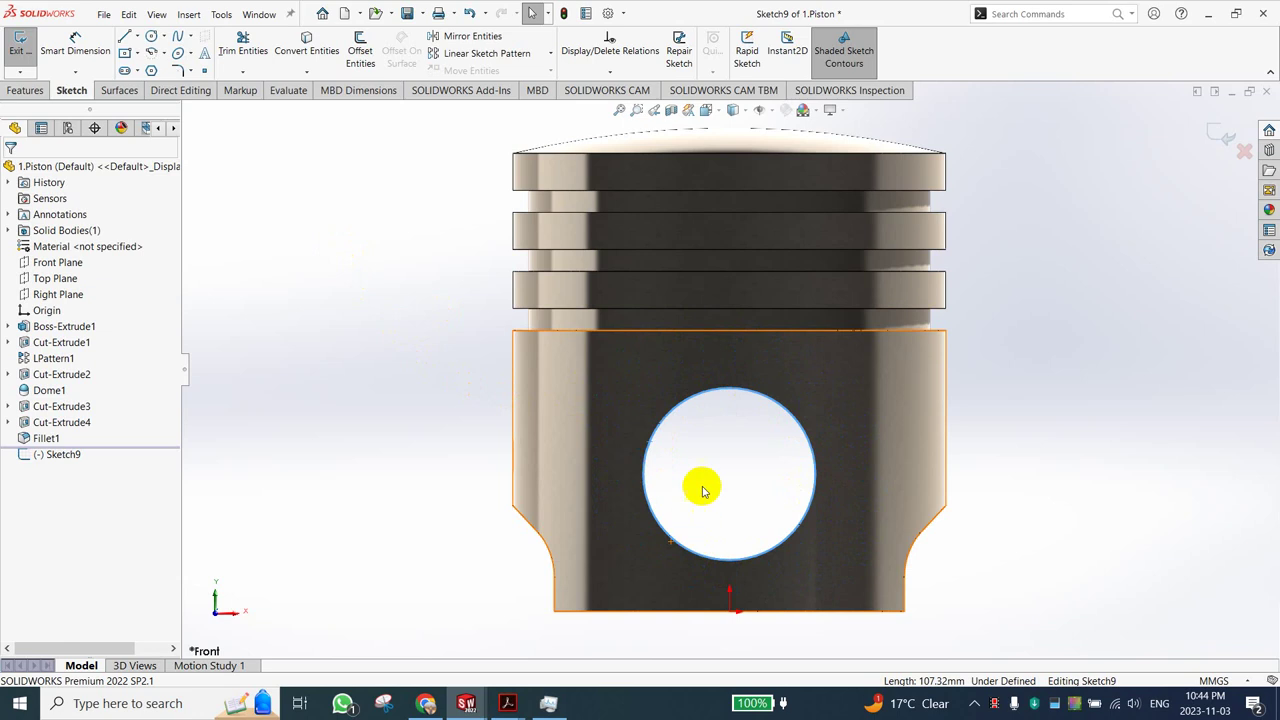
click(800, 425)
click(656, 519)
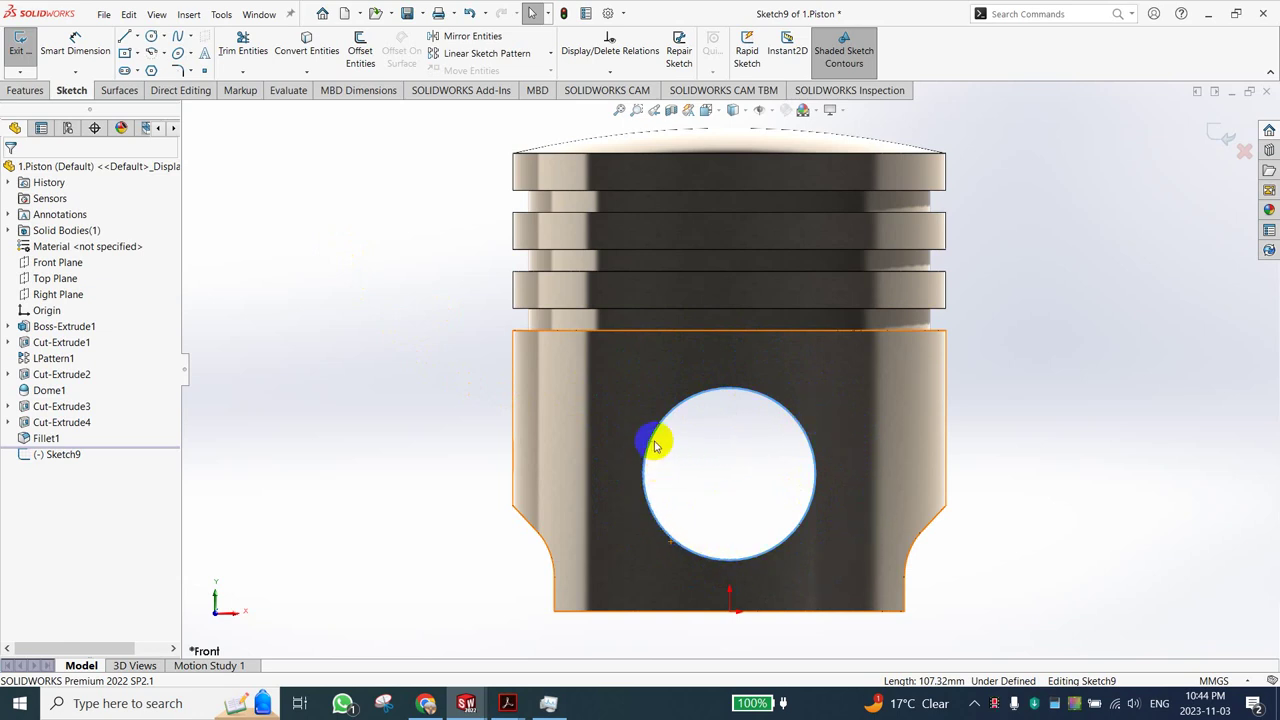
click(666, 518)
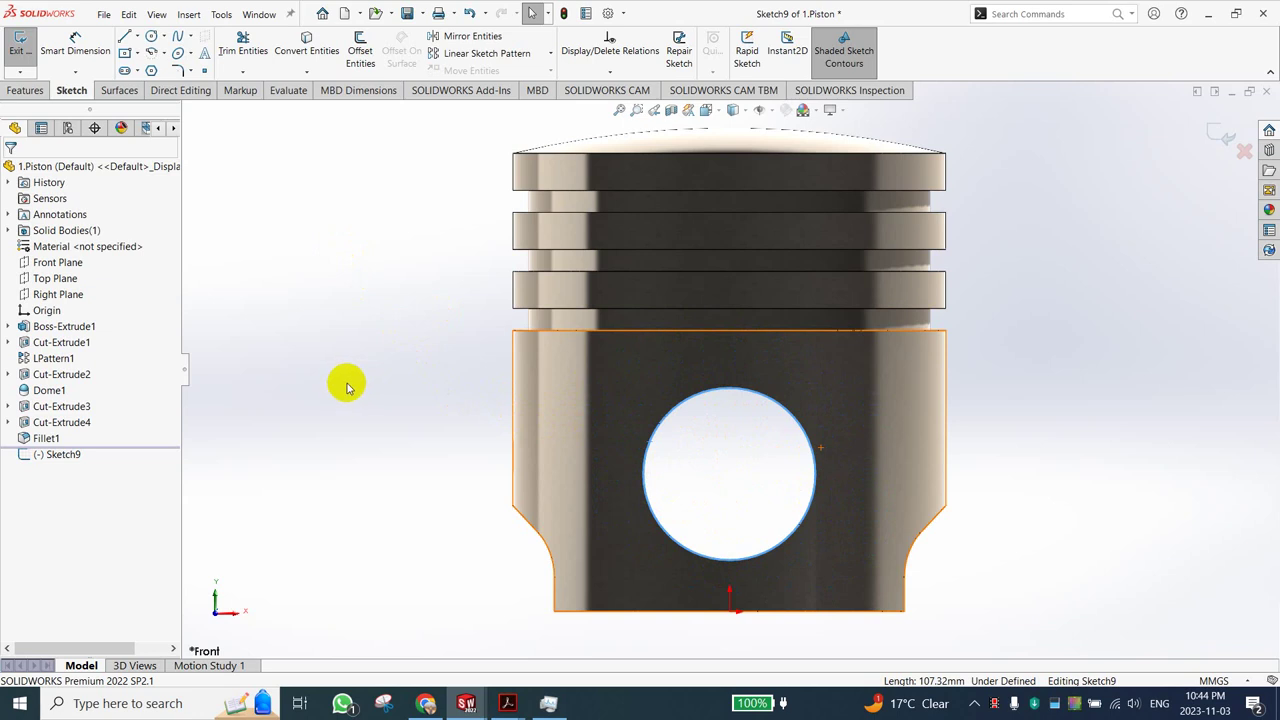
click(306, 47)
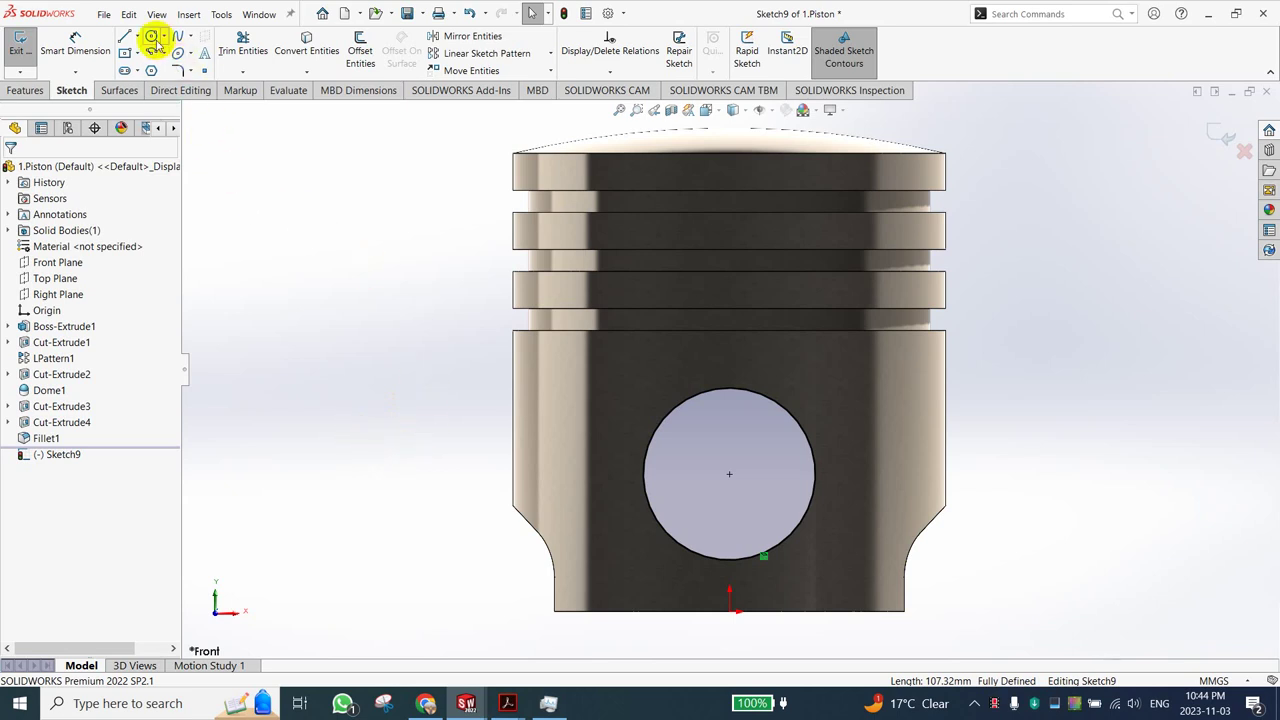
Draw a circle centred on the pin hole at 0, 27 with a 22.5 mm radius.
click(151, 36)
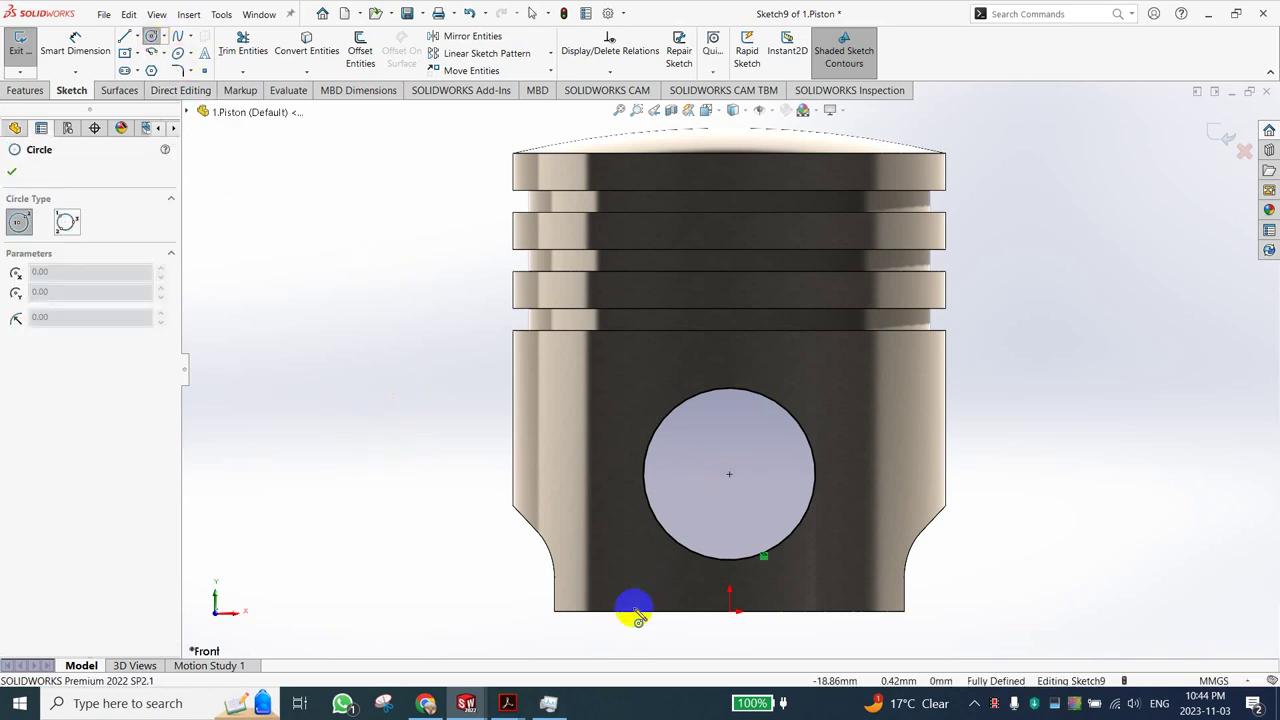
click(586, 616)
mouse_move(507, 703)
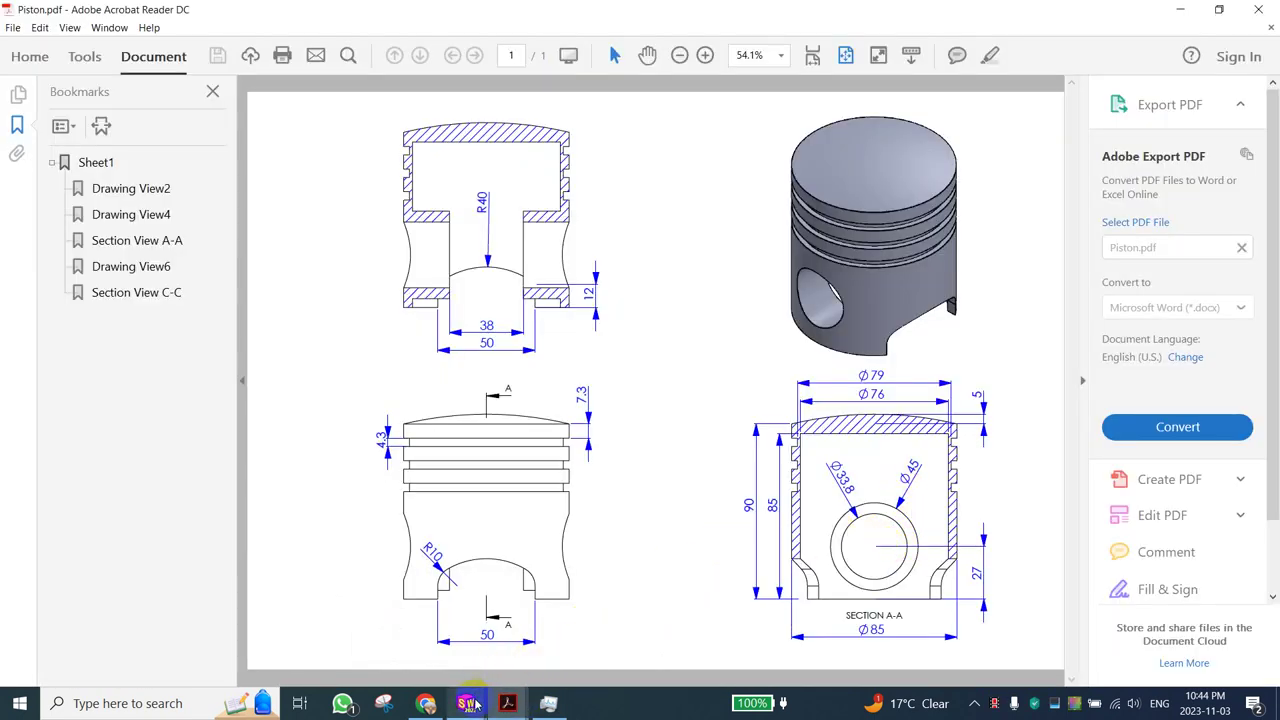
mouse_move(466, 703)
click(527, 628)
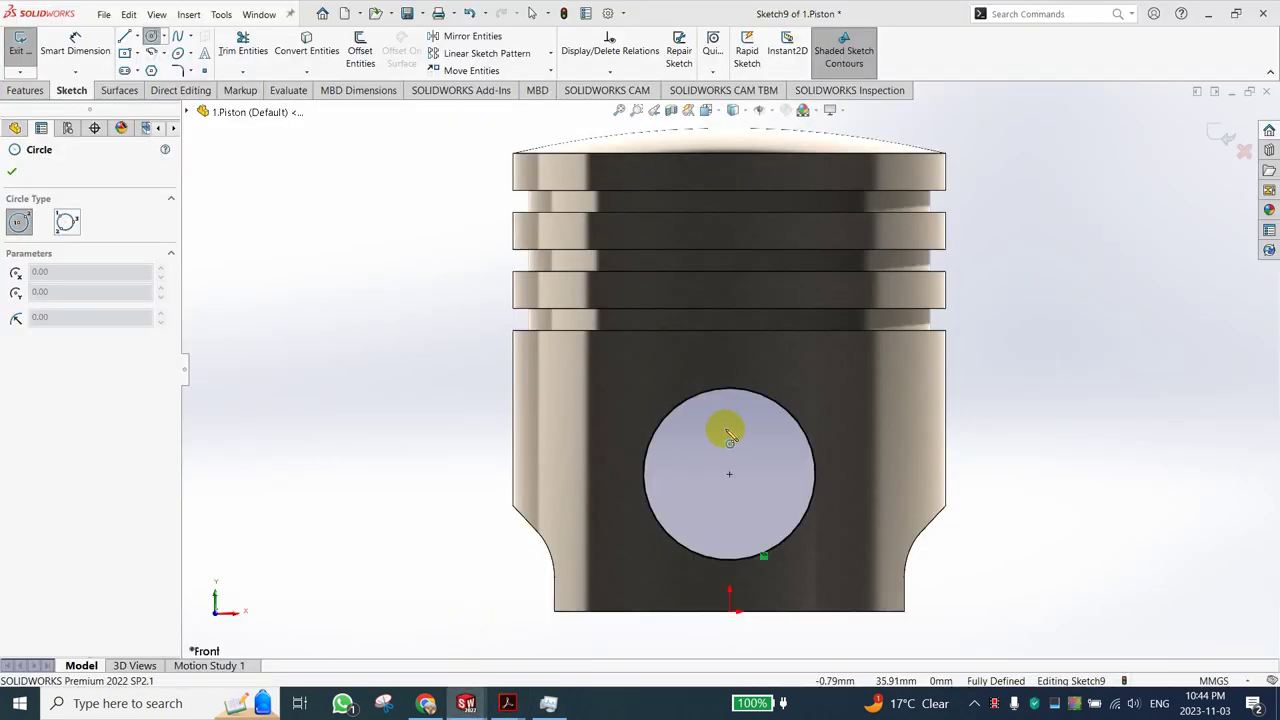
click(729, 474)
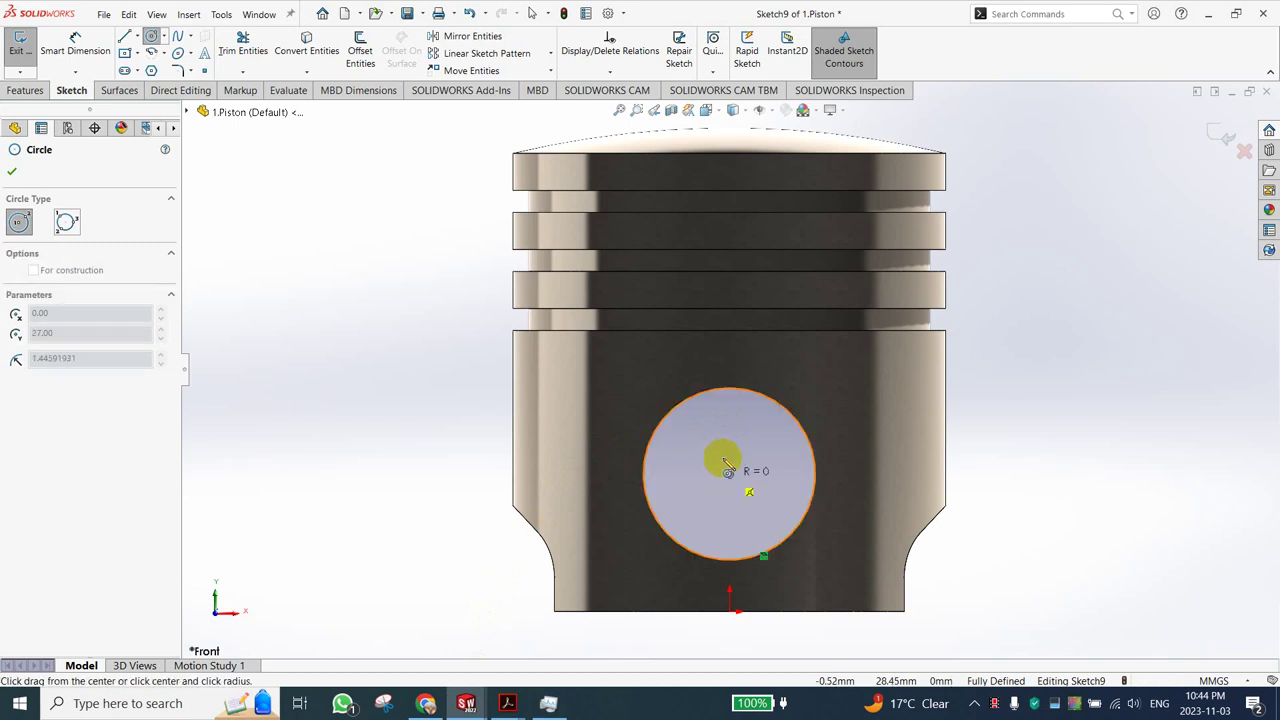
click(641, 416)
text(22.5)
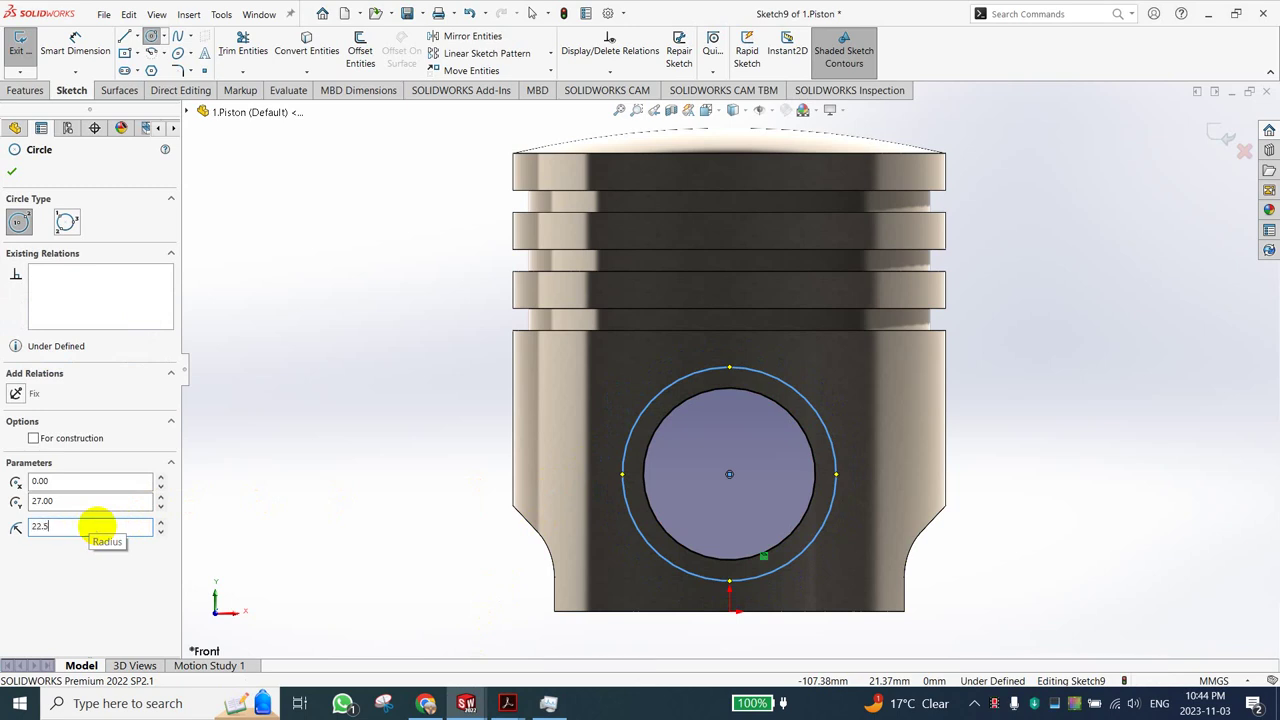
key(Return)
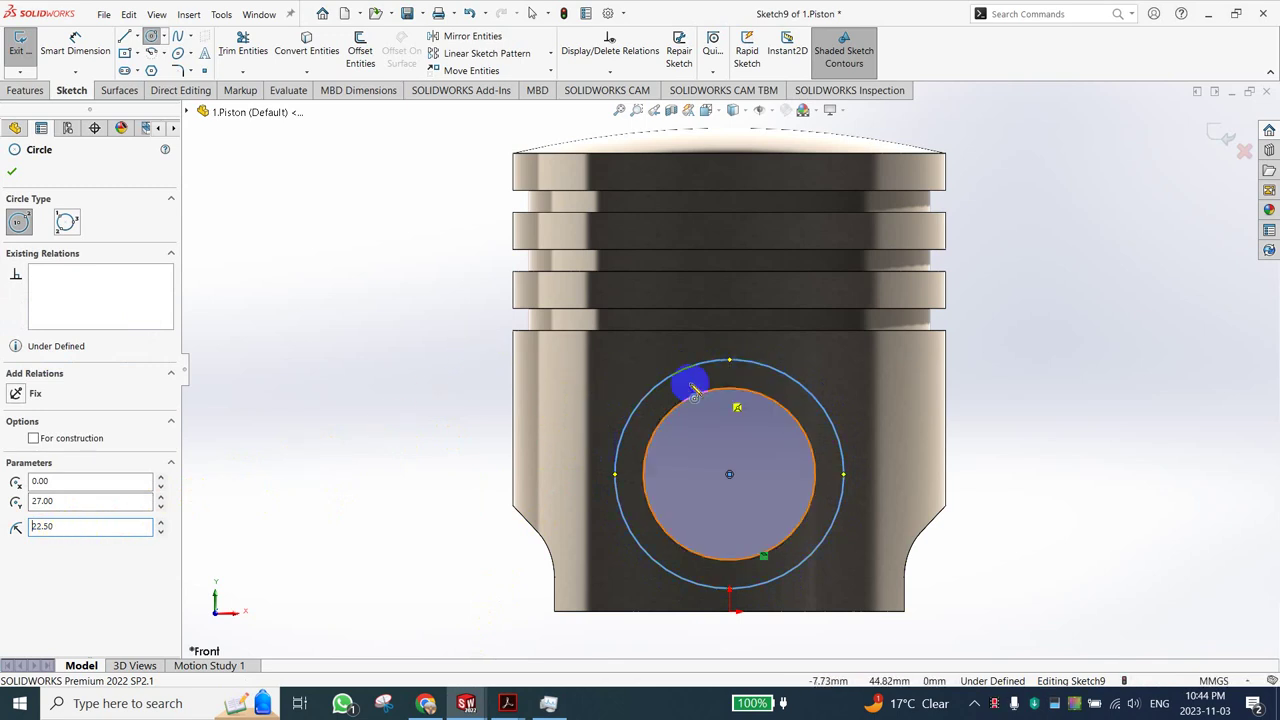
click(14, 172)
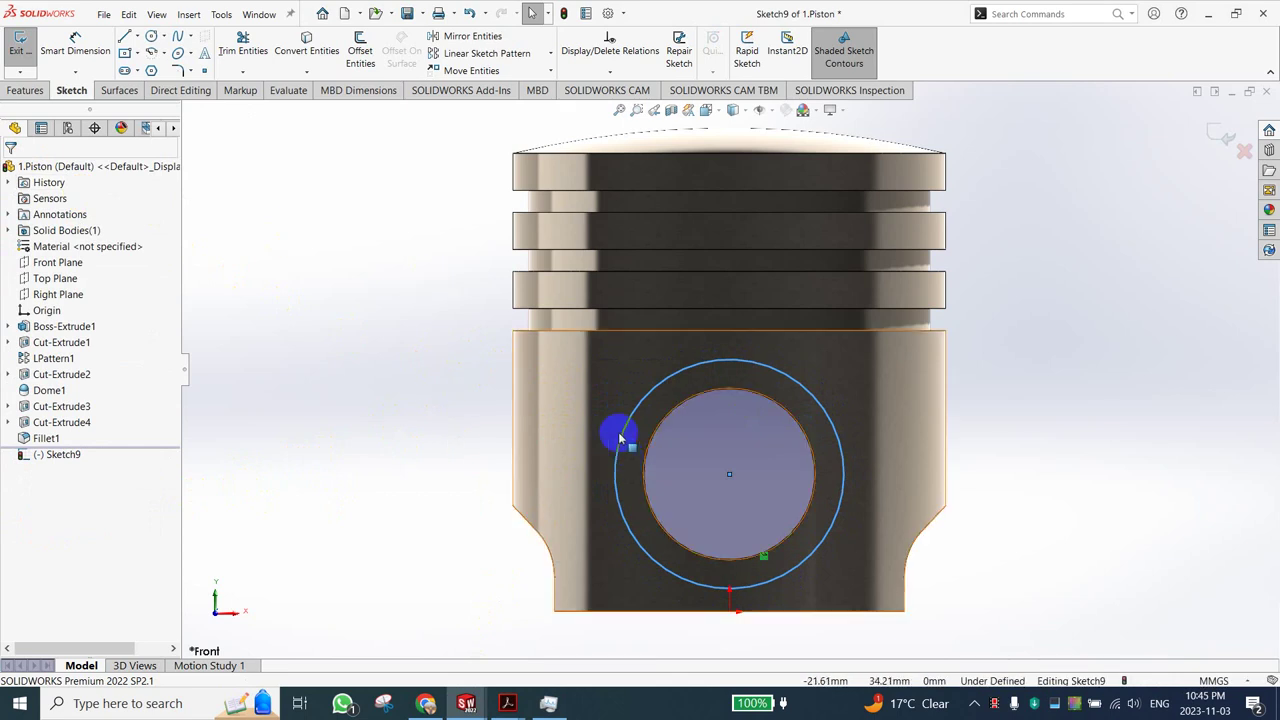
Start an Extruded Boss/Base on Sketch9 and change its From condition to Offset.
click(25, 90)
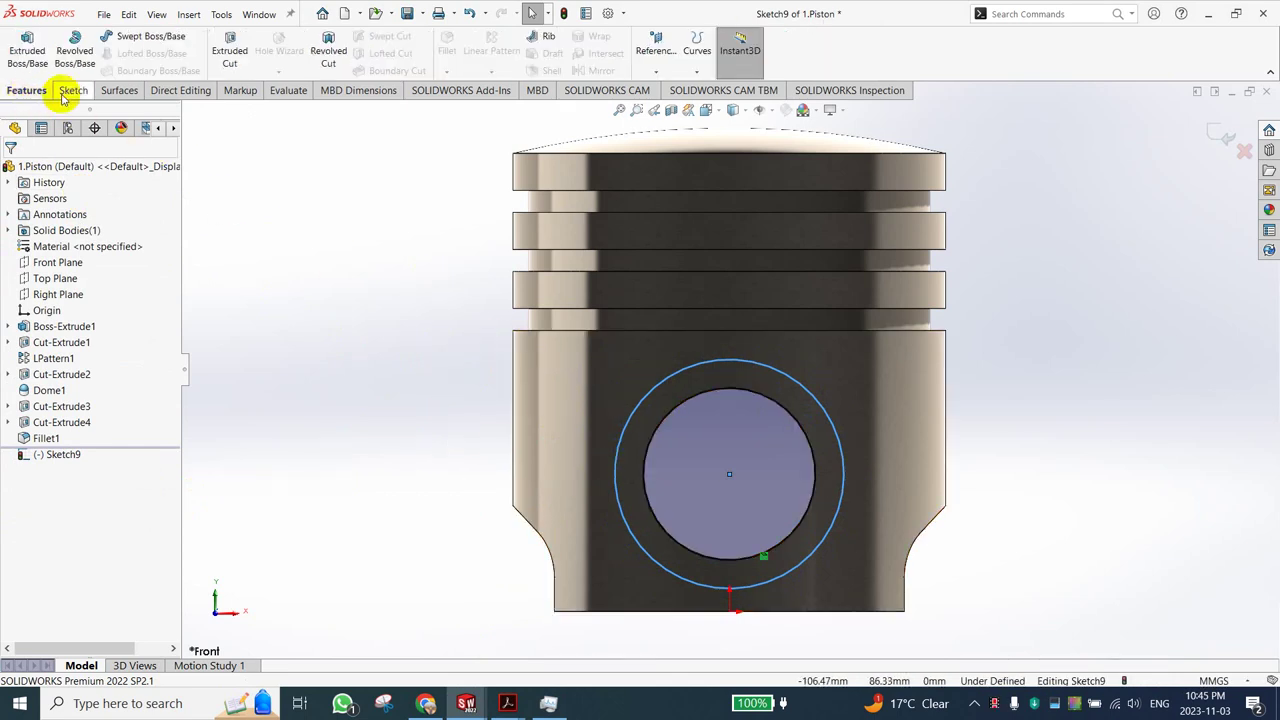
click(26, 52)
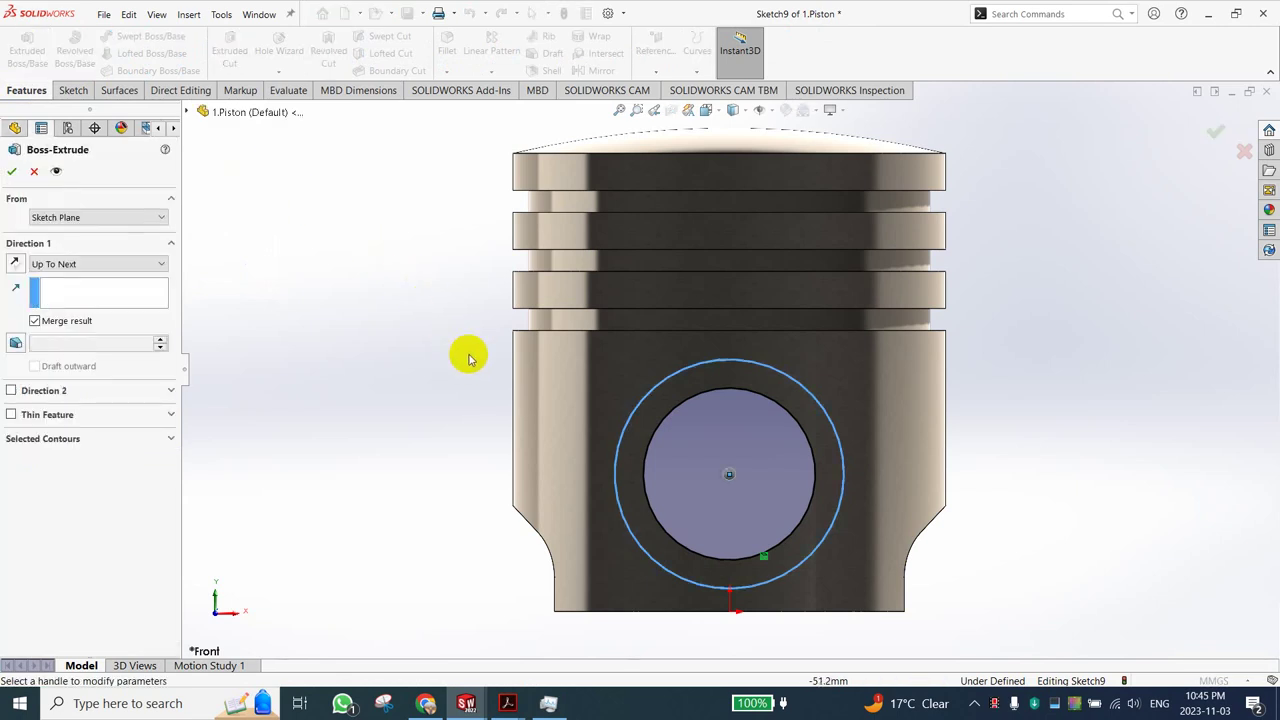
mouse_move(642, 462)
middle_down()
mouse_move(480, 357)
mouse_move(548, 448)
middle_up()
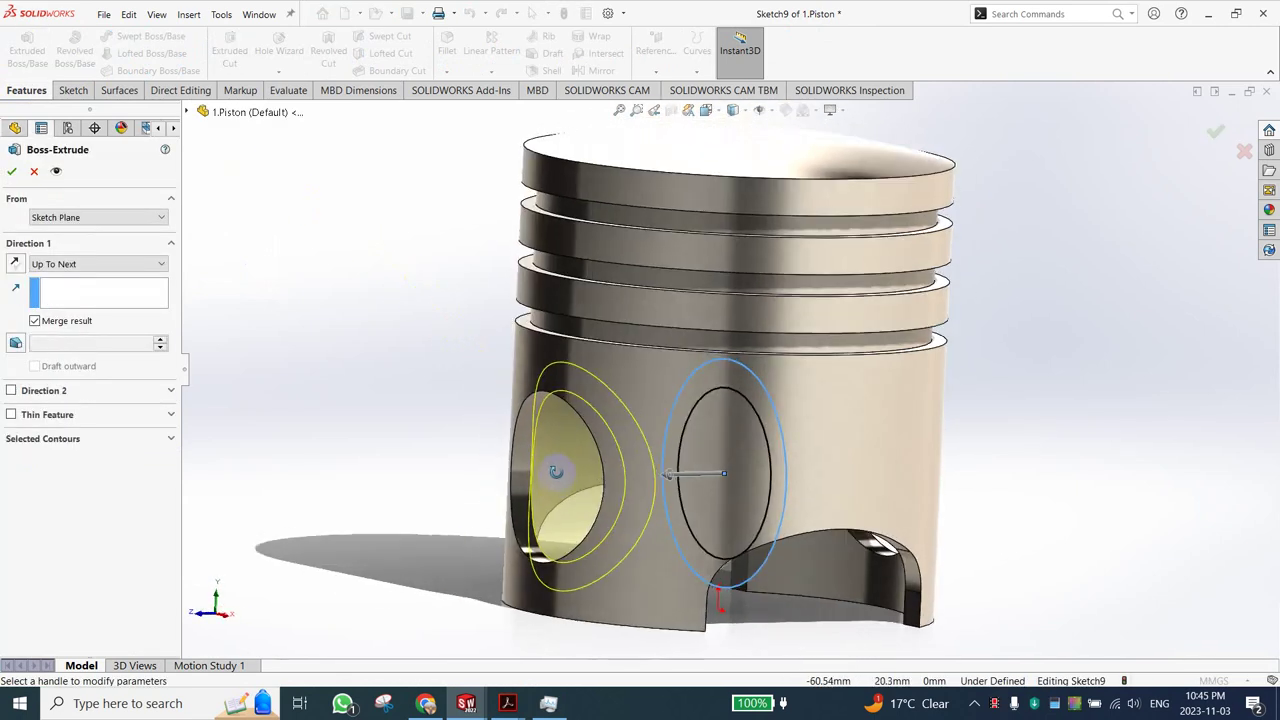
click(100, 217)
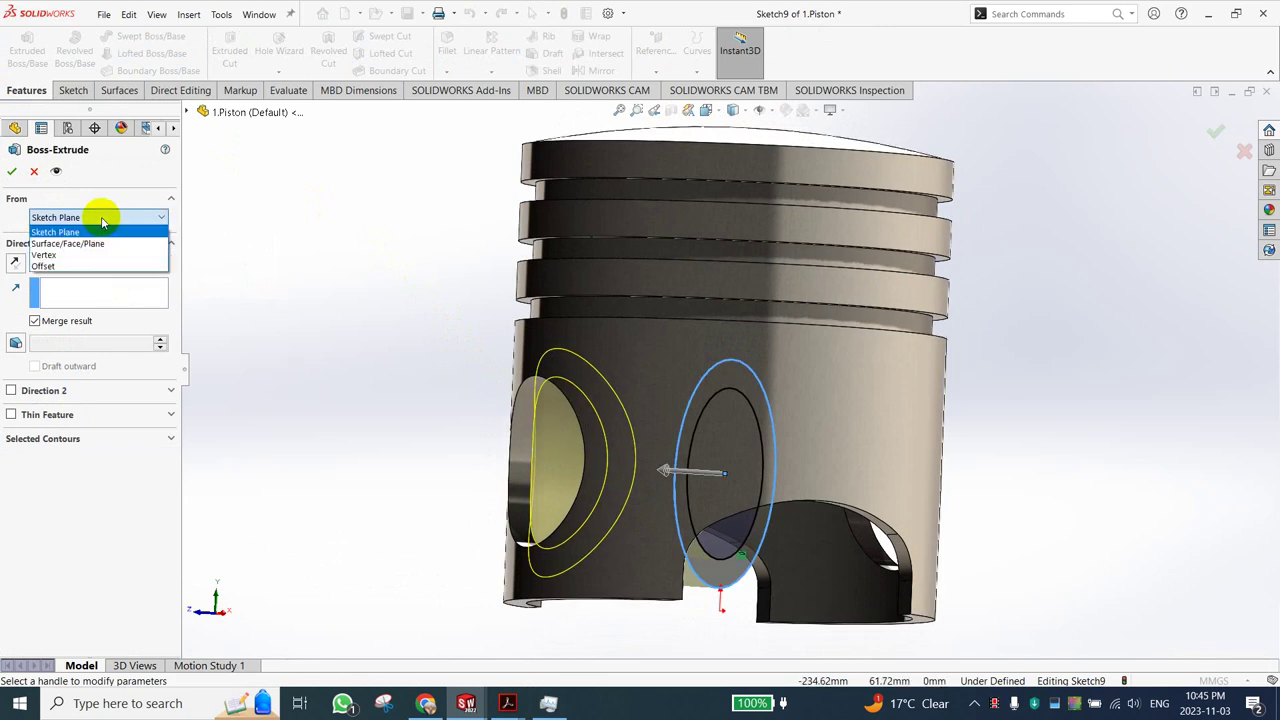
click(100, 219)
middle_drag(557, 471, 653, 478)
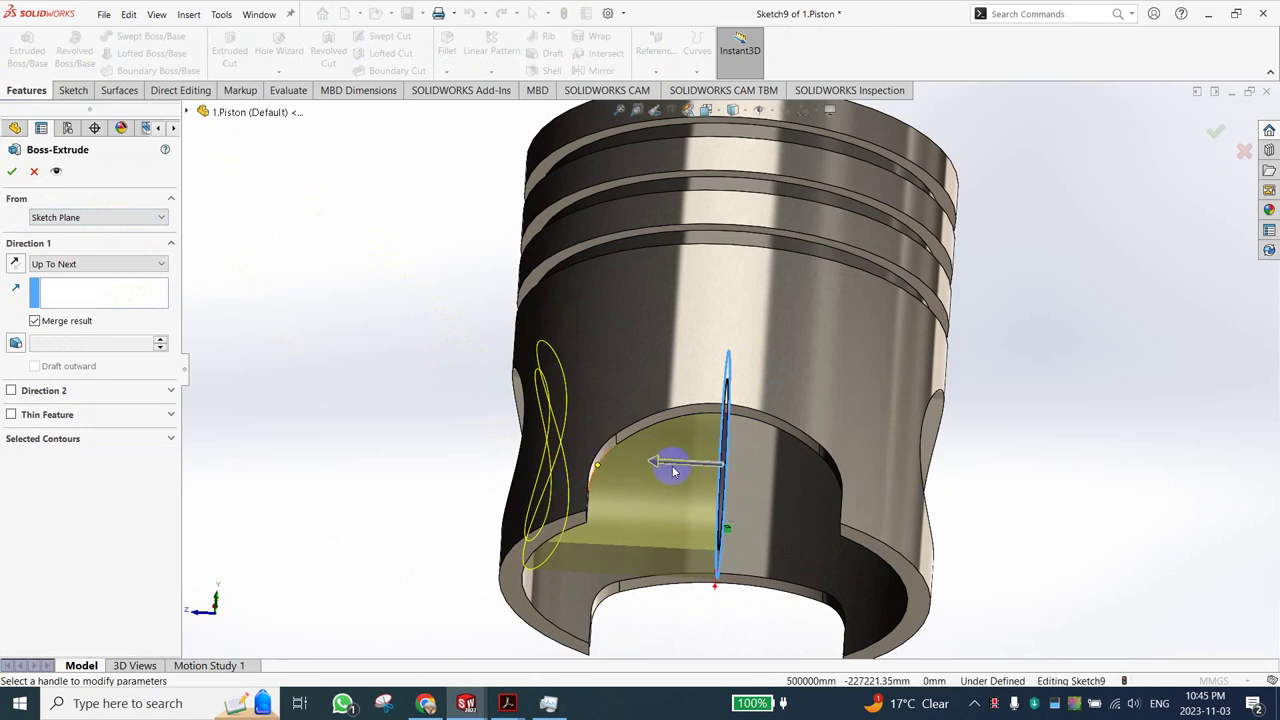
mouse_move(507, 703)
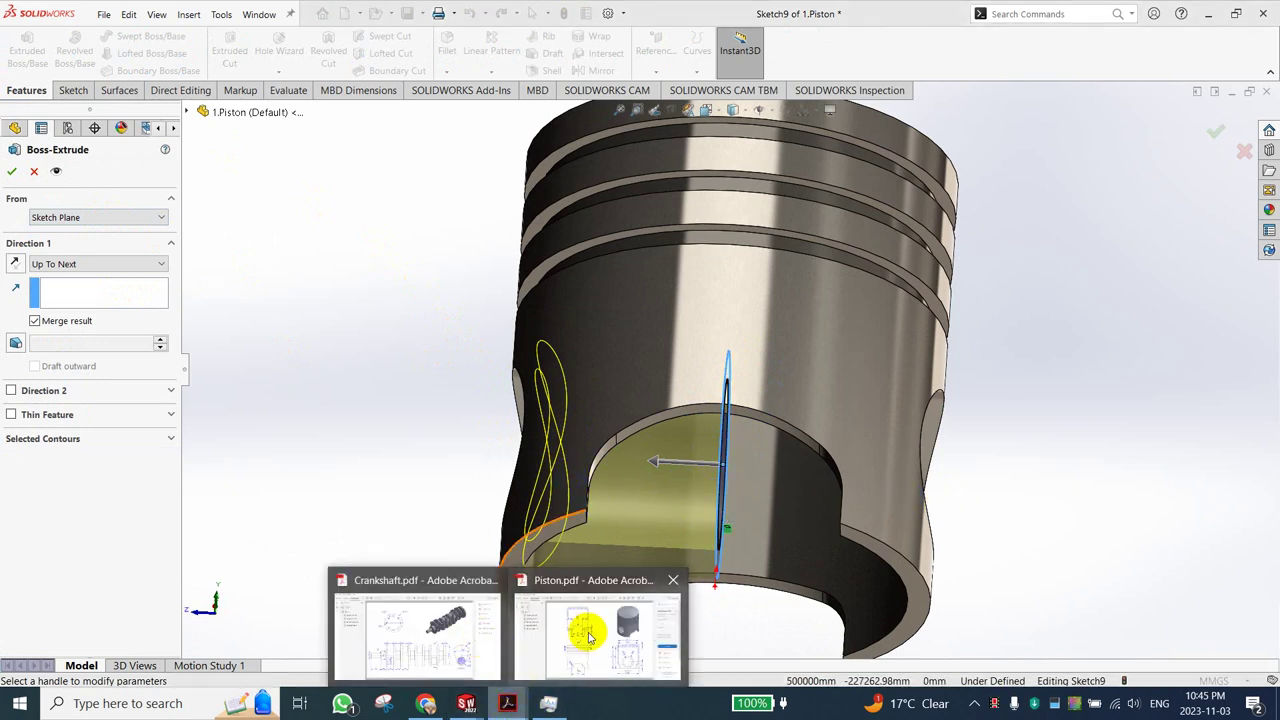
click(590, 635)
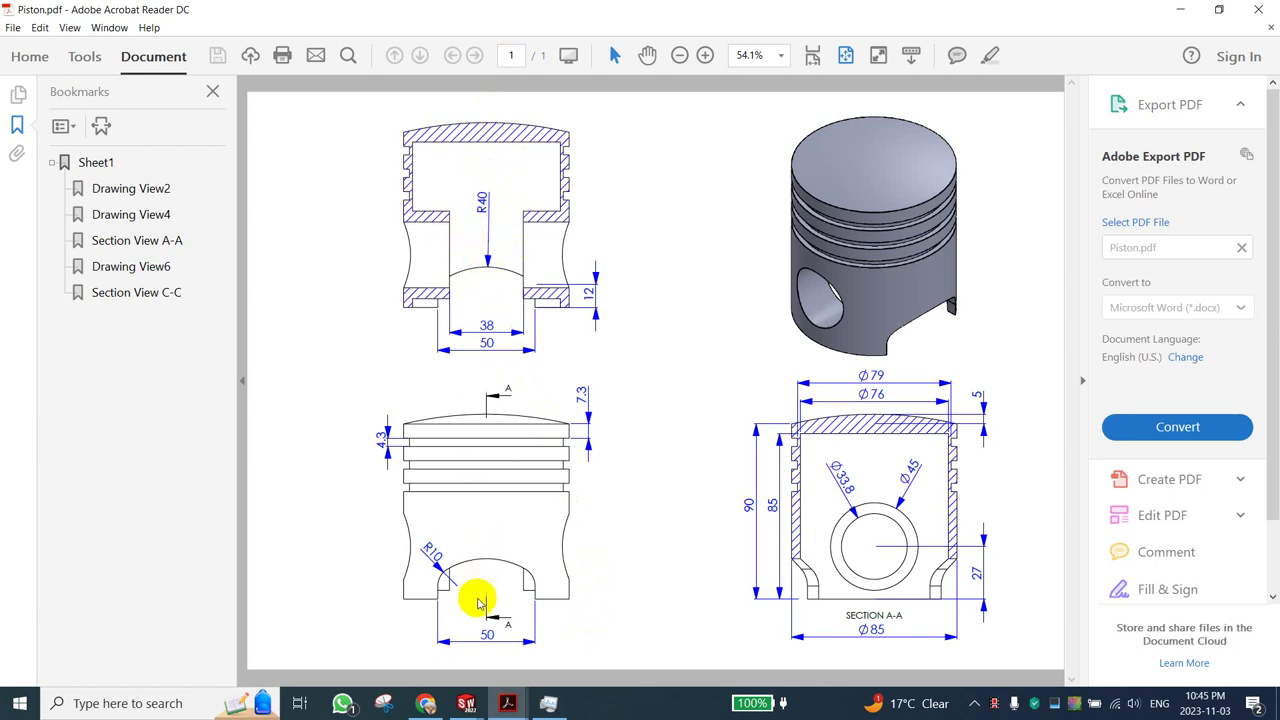
mouse_move(466, 703)
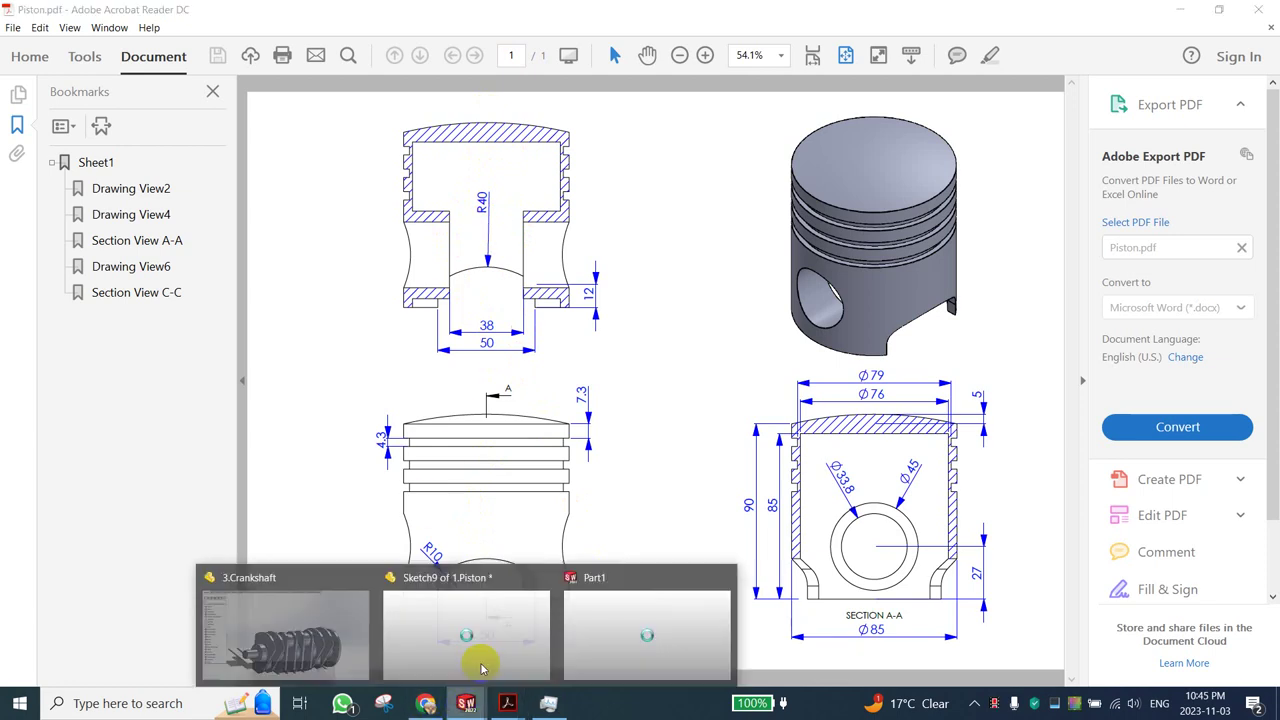
click(480, 660)
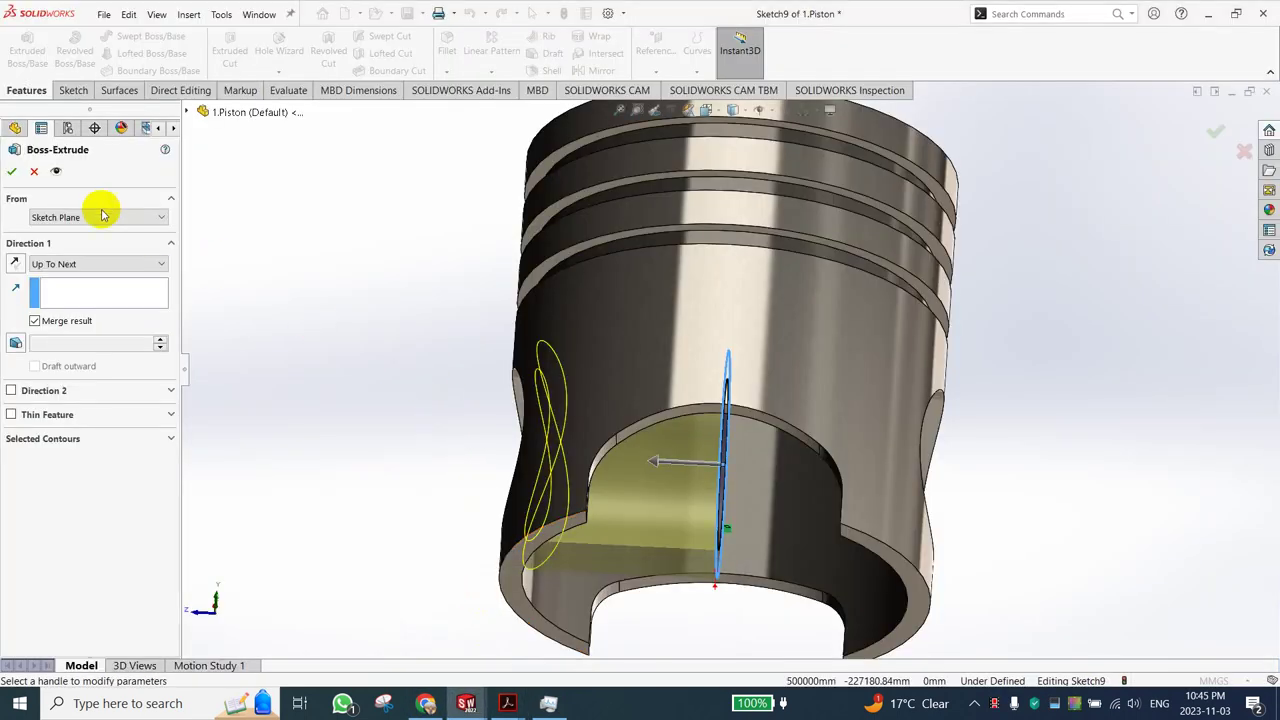
click(100, 217)
click(89, 266)
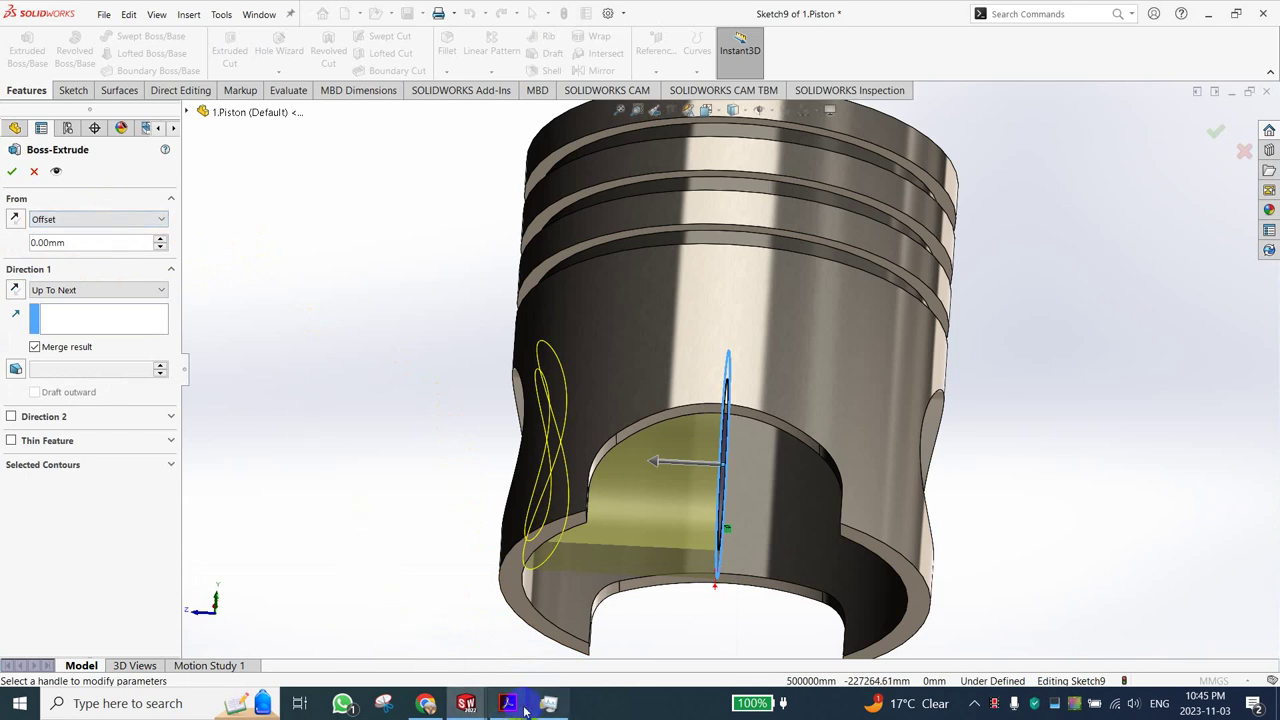
mouse_move(507, 703)
click(565, 640)
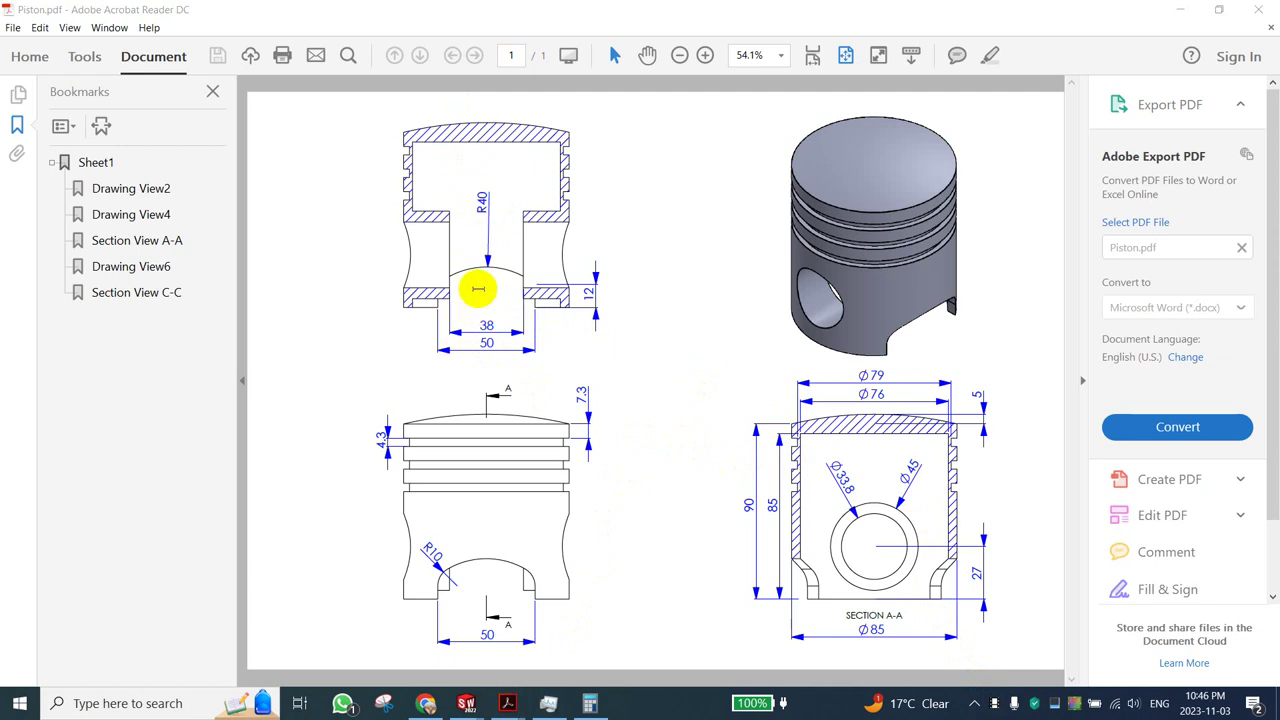
click(590, 703)
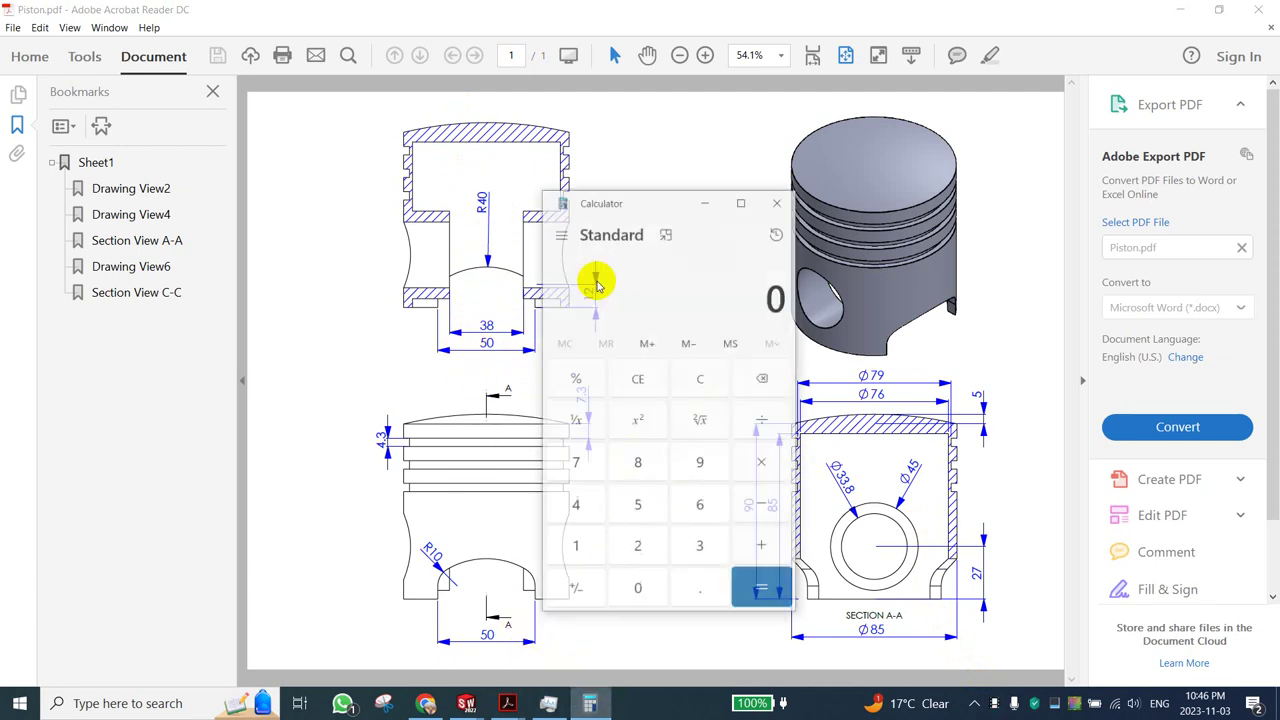
drag(653, 169, 824, 165)
click(878, 525)
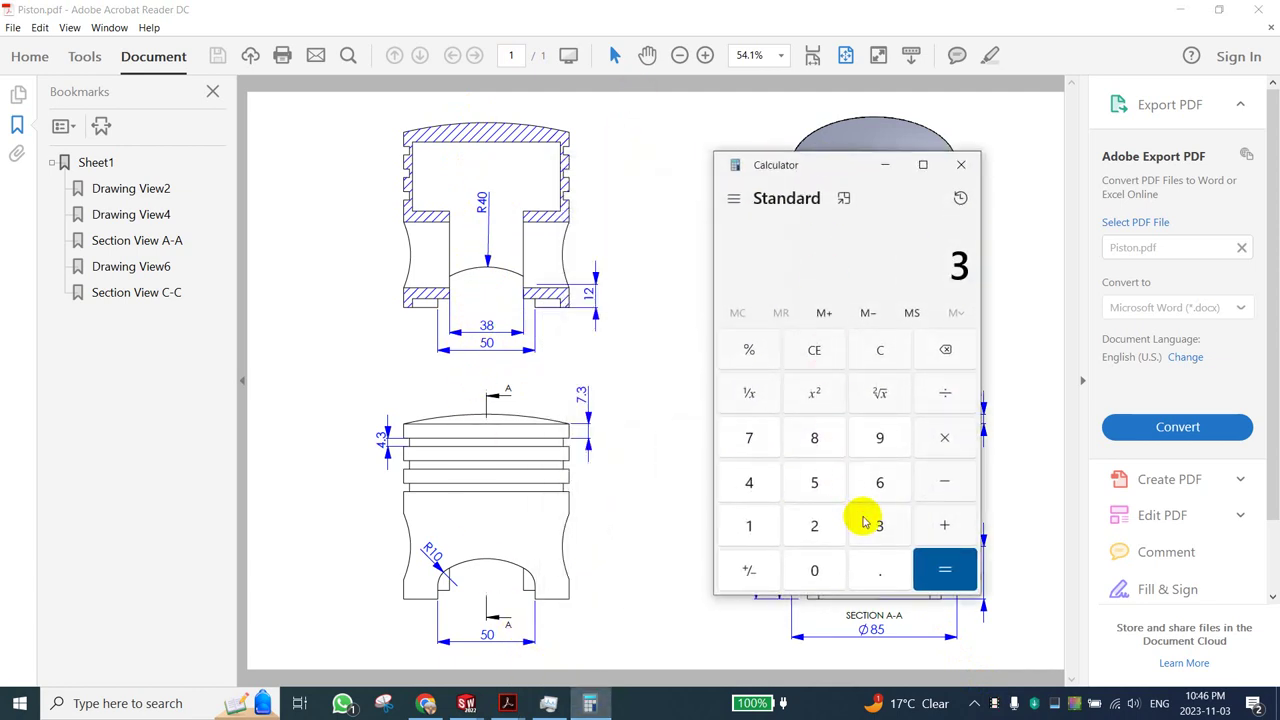
click(814, 437)
click(939, 393)
click(816, 522)
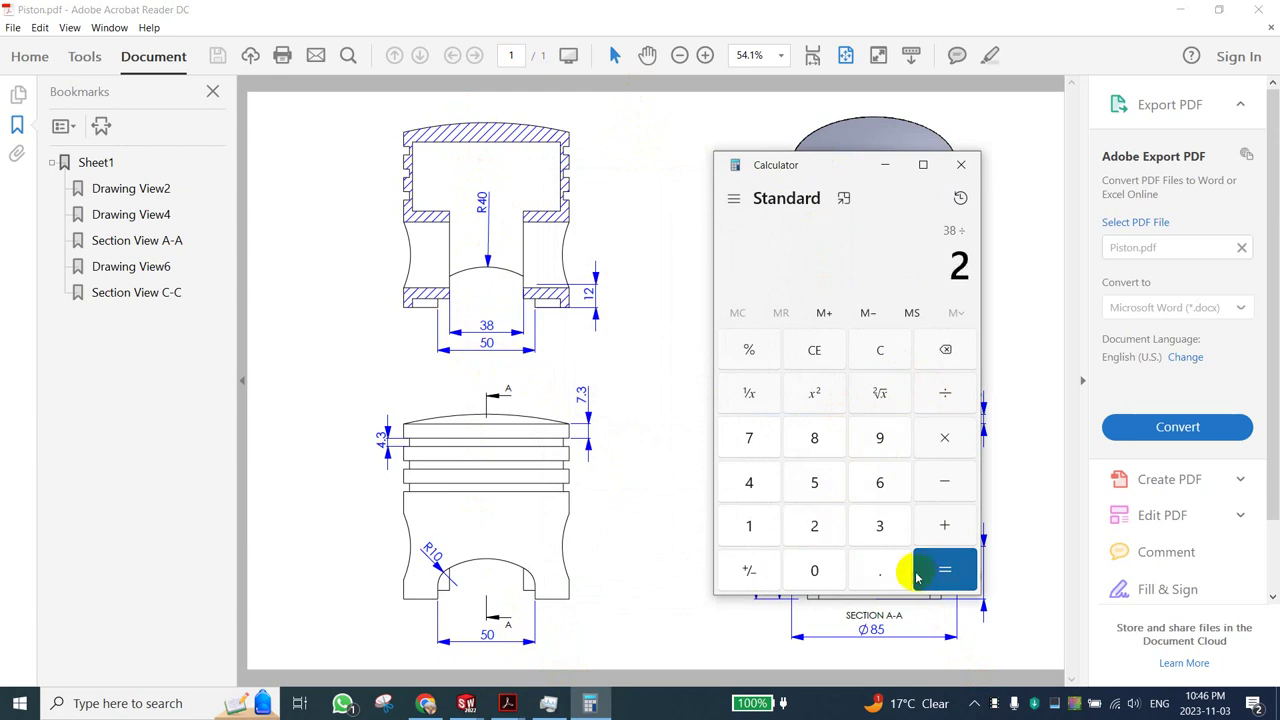
click(937, 558)
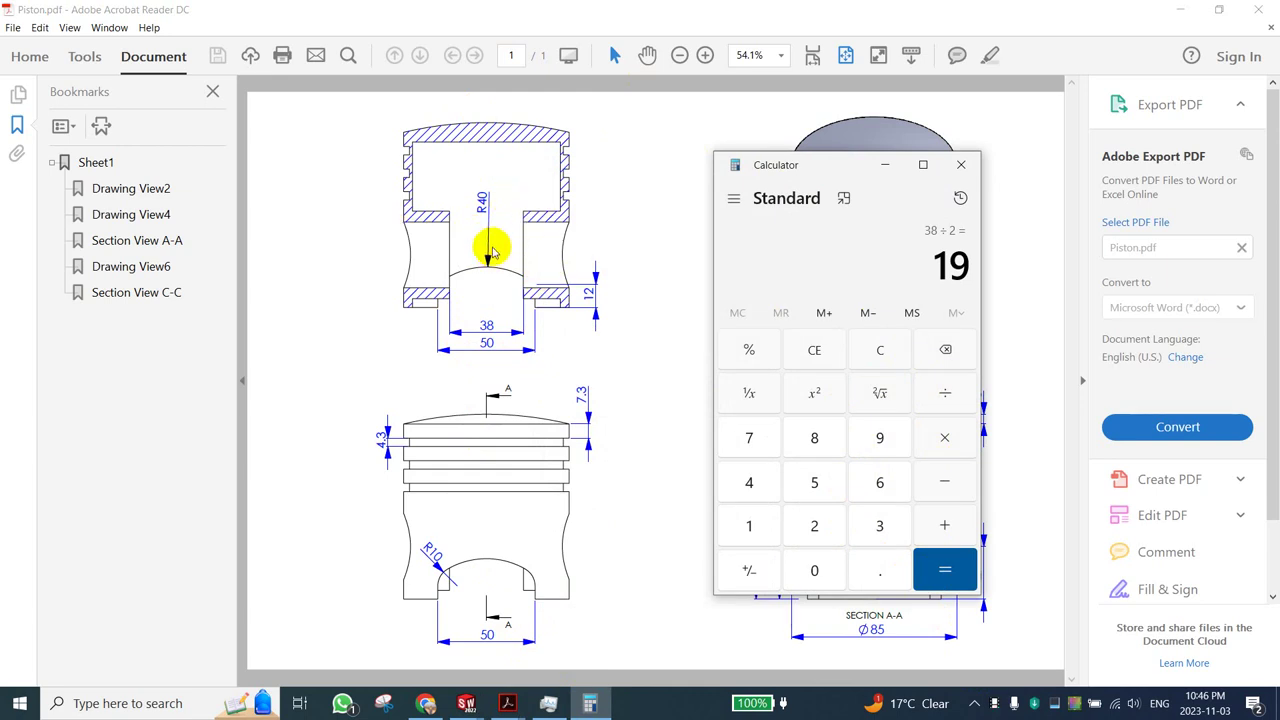
click(885, 164)
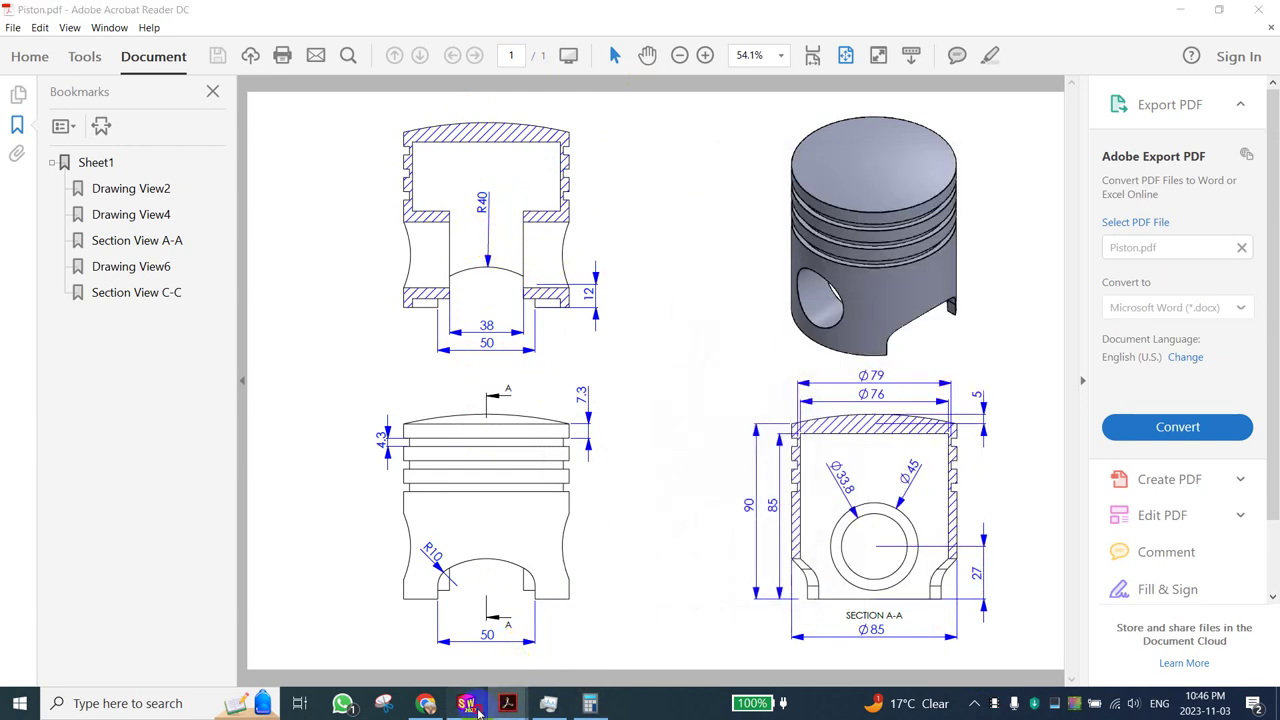
mouse_move(466, 703)
click(488, 630)
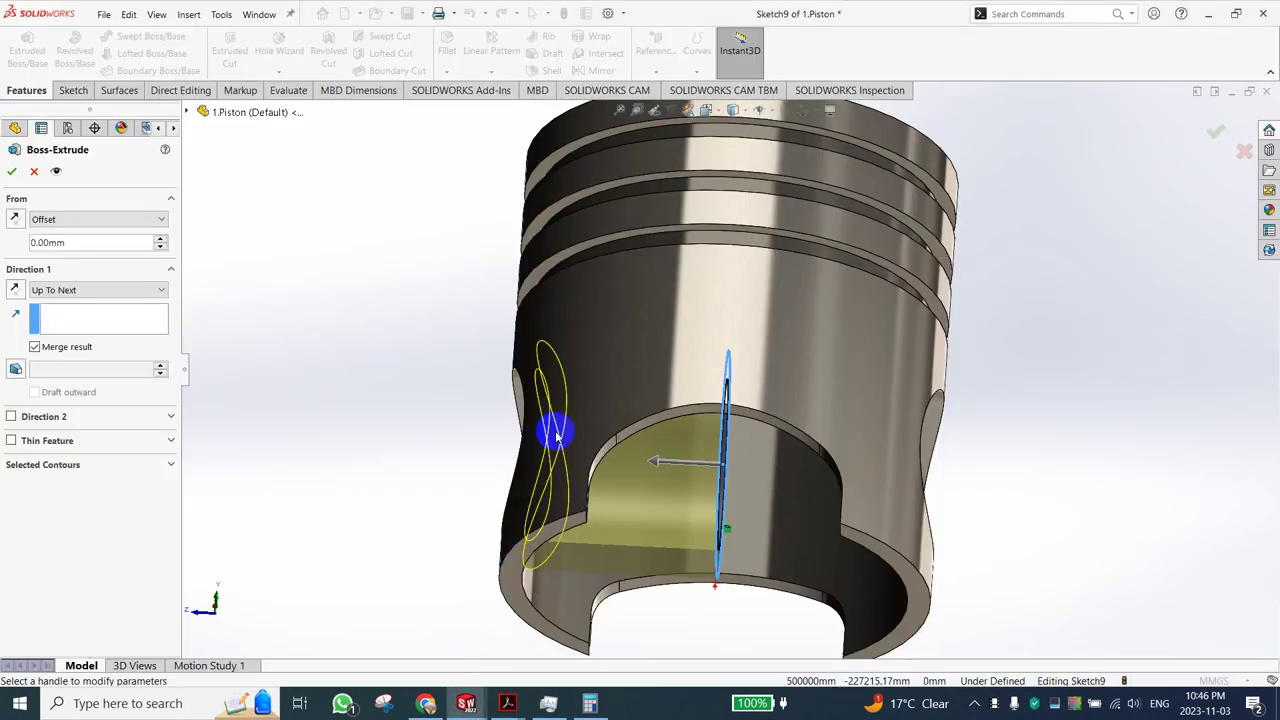
Set the start offset to 19.00 mm and keep Direction 1 at Up To Next.
mouse_move(557, 432)
middle_down()
mouse_move(600, 486)
mouse_move(580, 520)
mouse_move(523, 500)
mouse_move(608, 551)
mouse_move(550, 500)
middle_up()
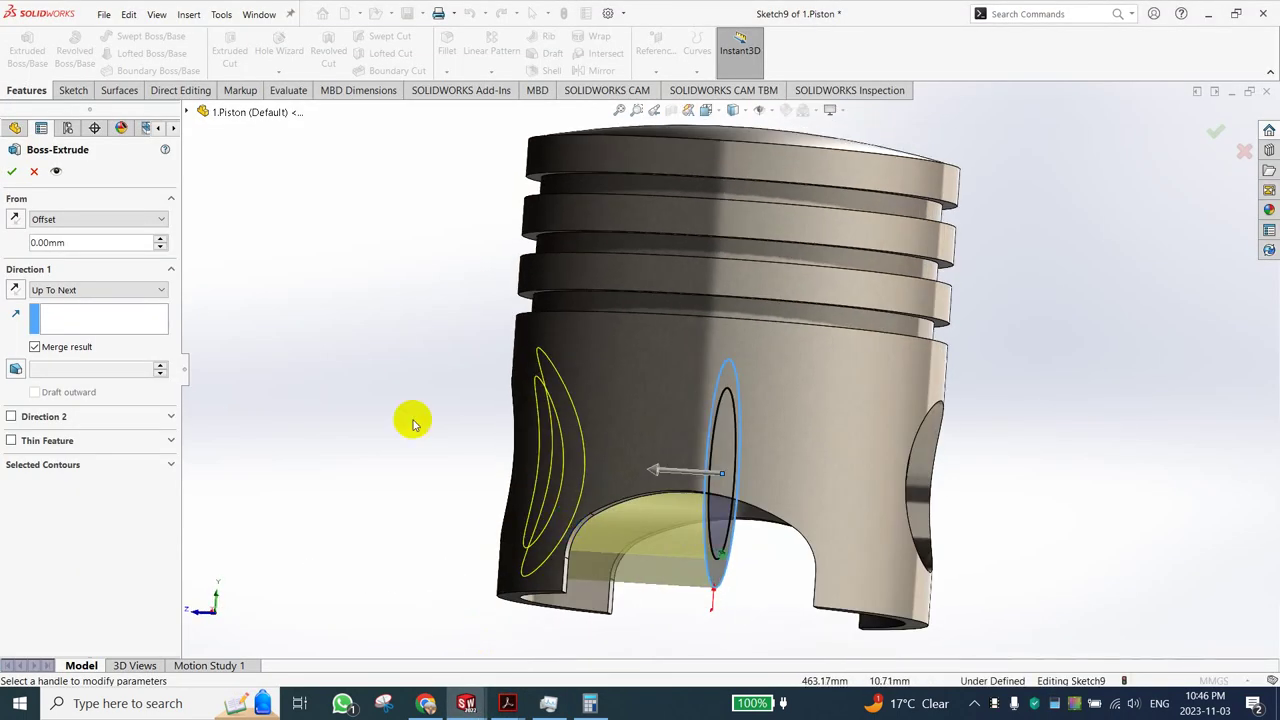
click(96, 244)
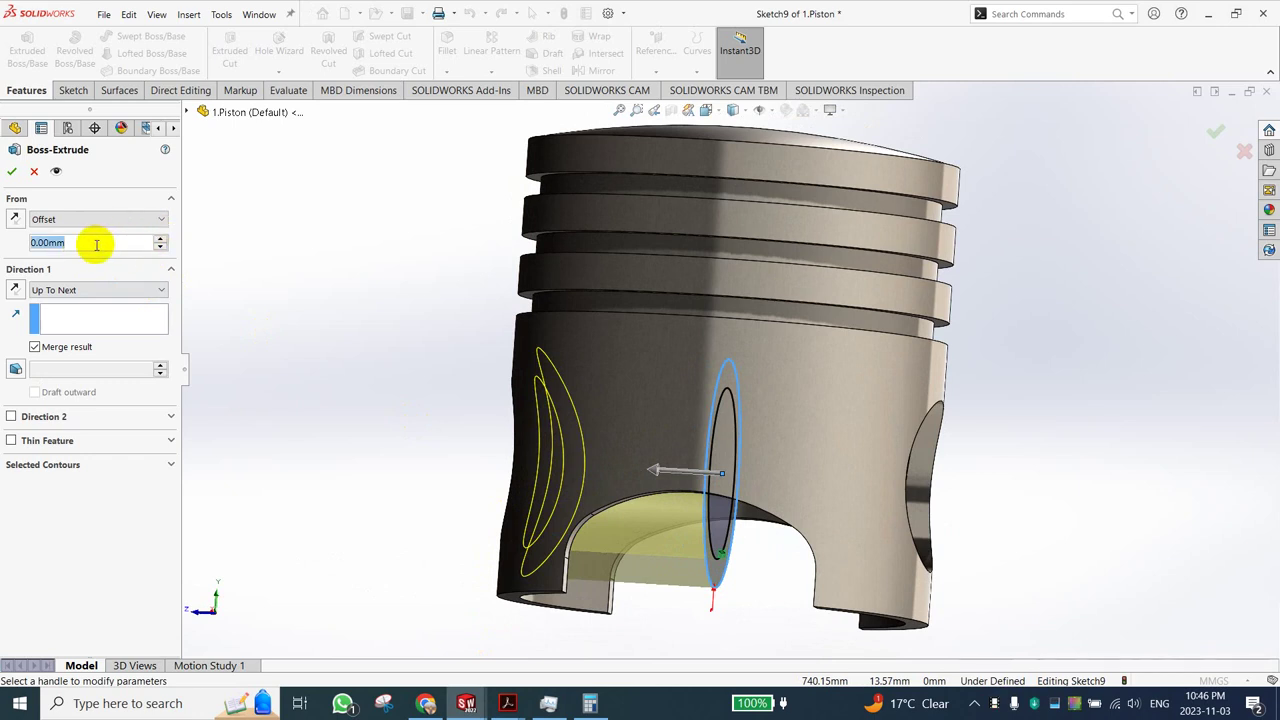
text(19)
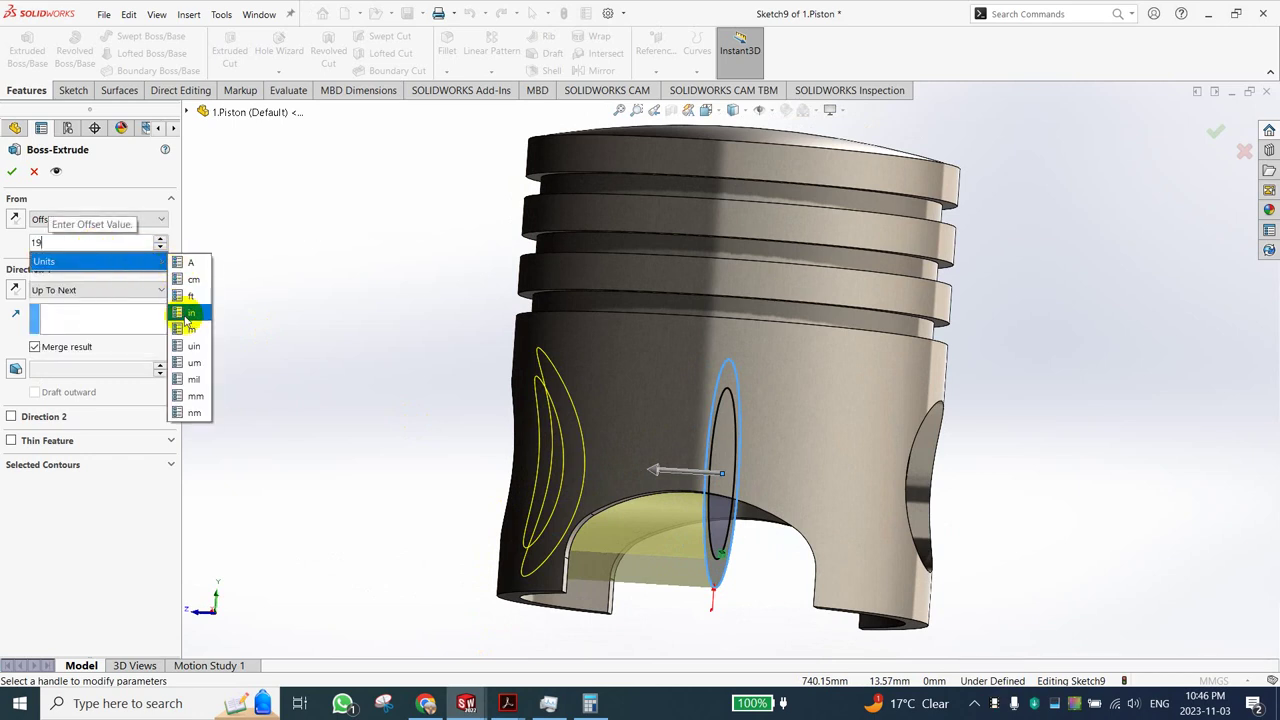
click(190, 396)
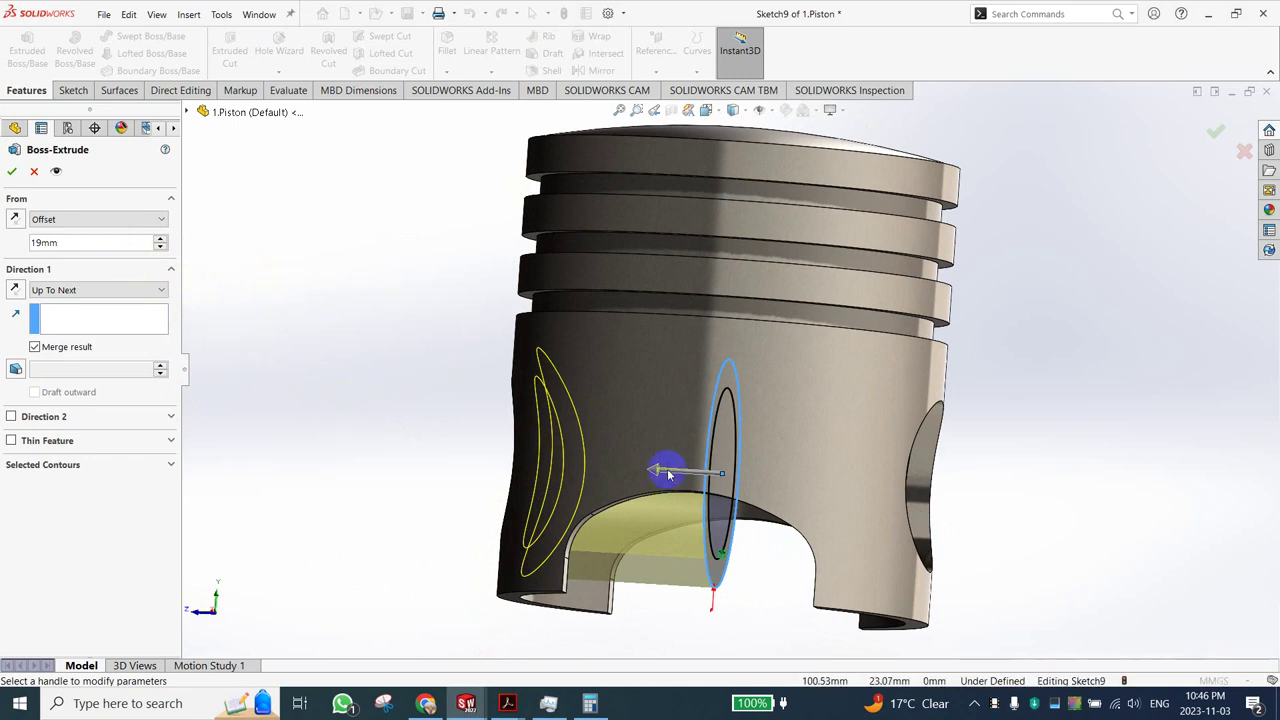
drag(657, 460, 583, 451)
click(77, 289)
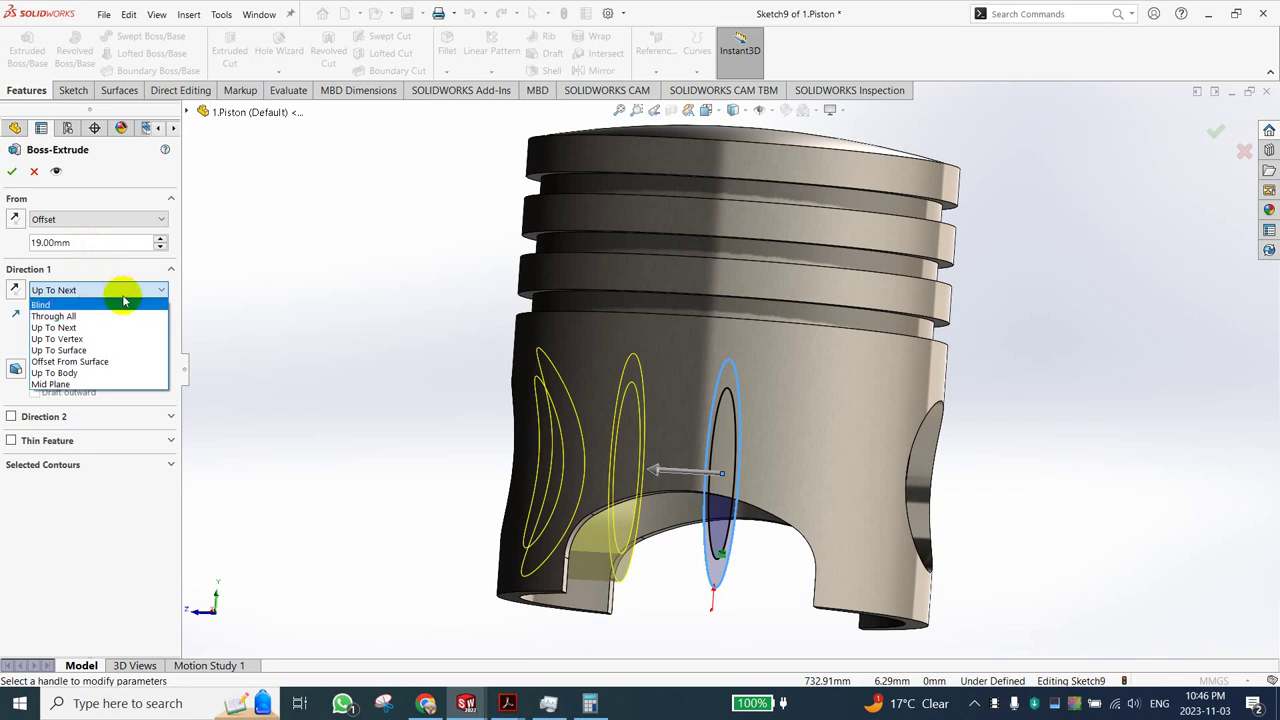
click(113, 272)
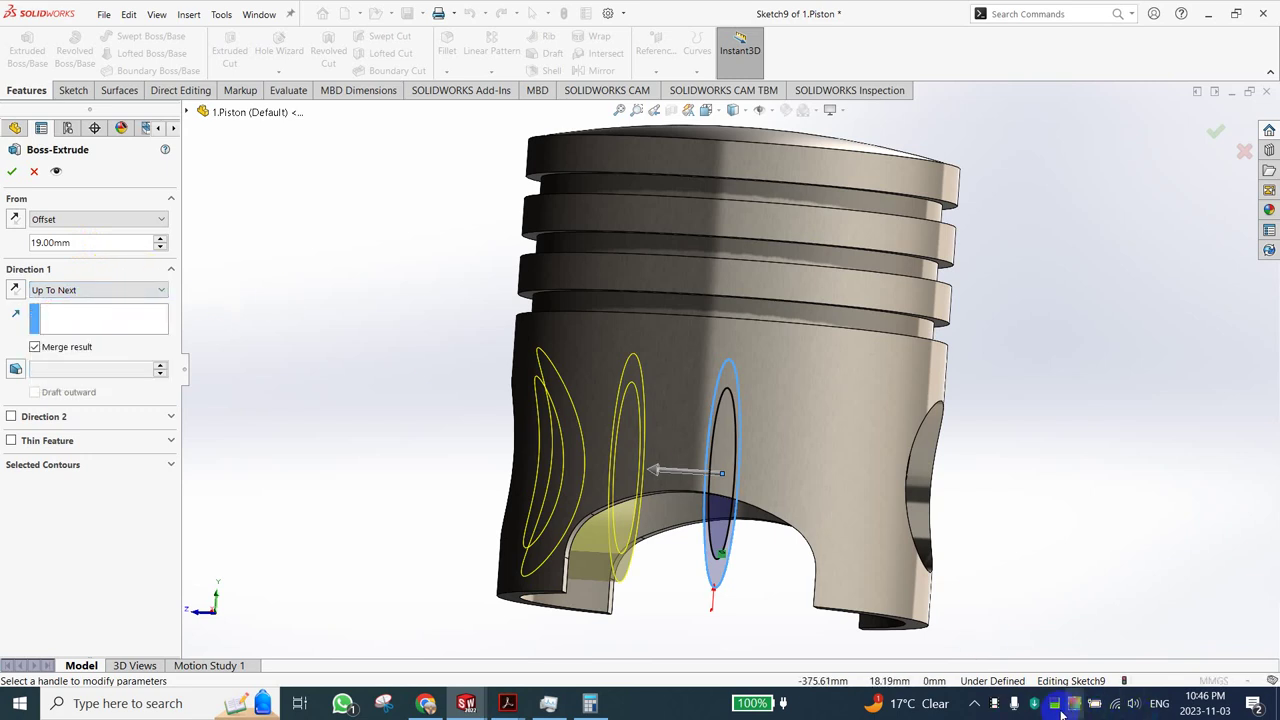
click(100, 289)
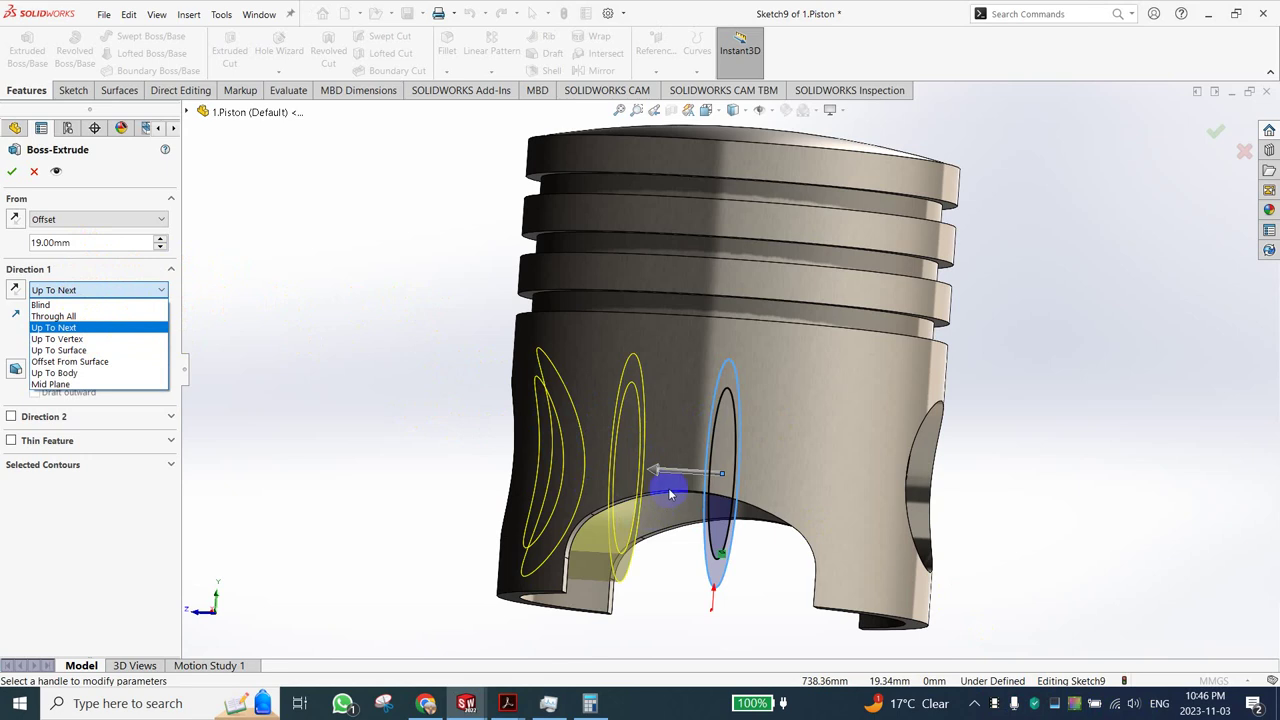
click(60, 327)
mouse_move(537, 480)
middle_down()
mouse_move(438, 390)
mouse_move(528, 451)
mouse_move(286, 366)
middle_up()
Try a Blind end condition at 50.00 mm depth, then switch back to Up To Next.
click(110, 290)
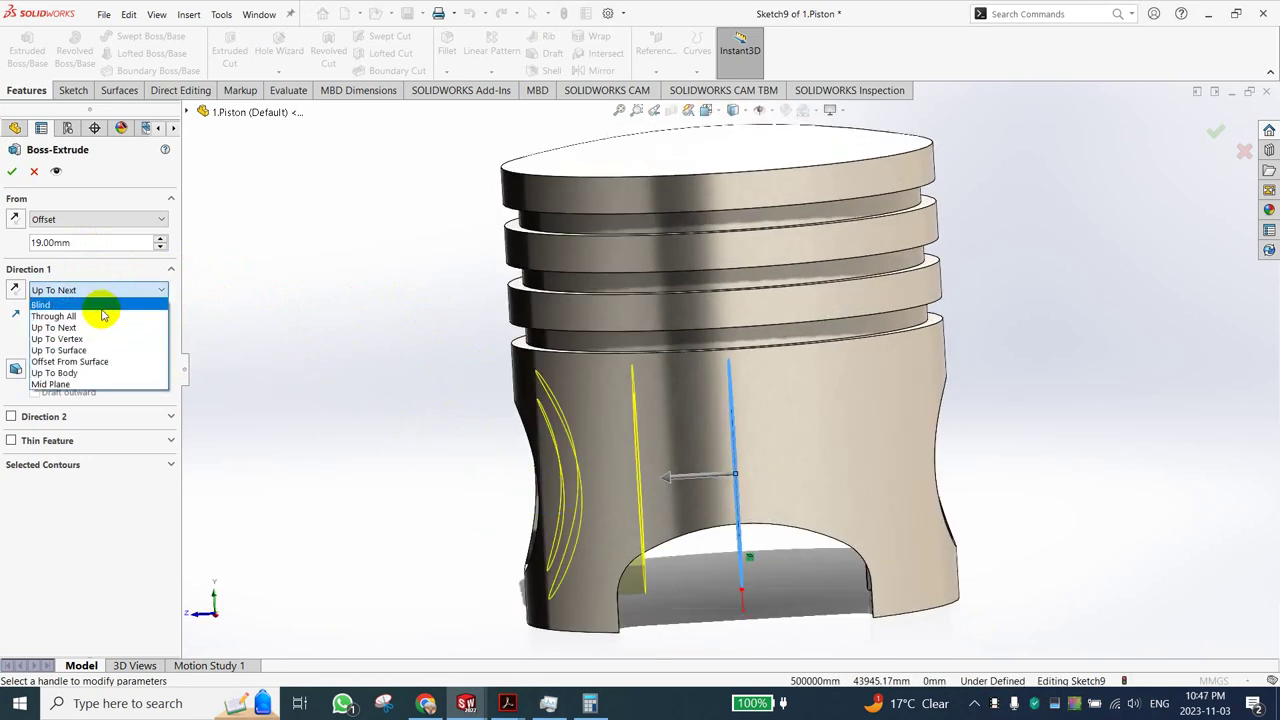
click(94, 305)
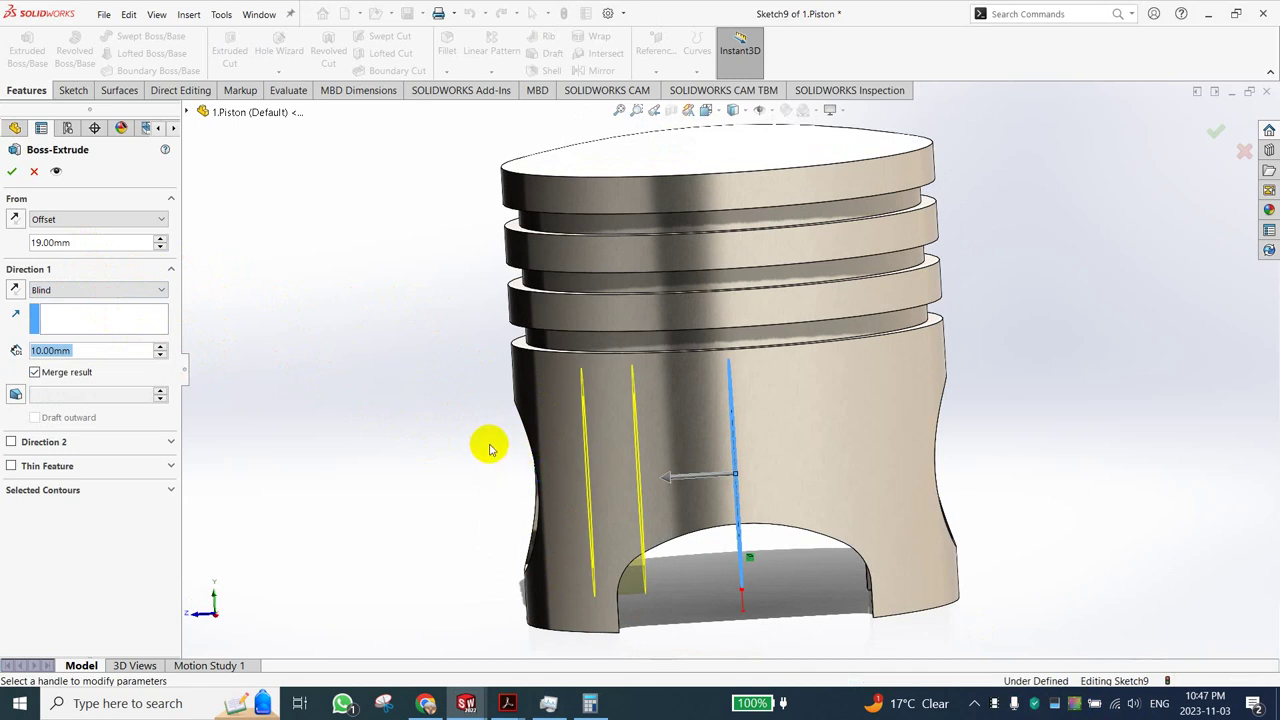
mouse_move(490, 448)
middle_down()
mouse_move(417, 360)
mouse_move(457, 380)
mouse_move(545, 490)
mouse_move(494, 386)
mouse_move(520, 400)
middle_up()
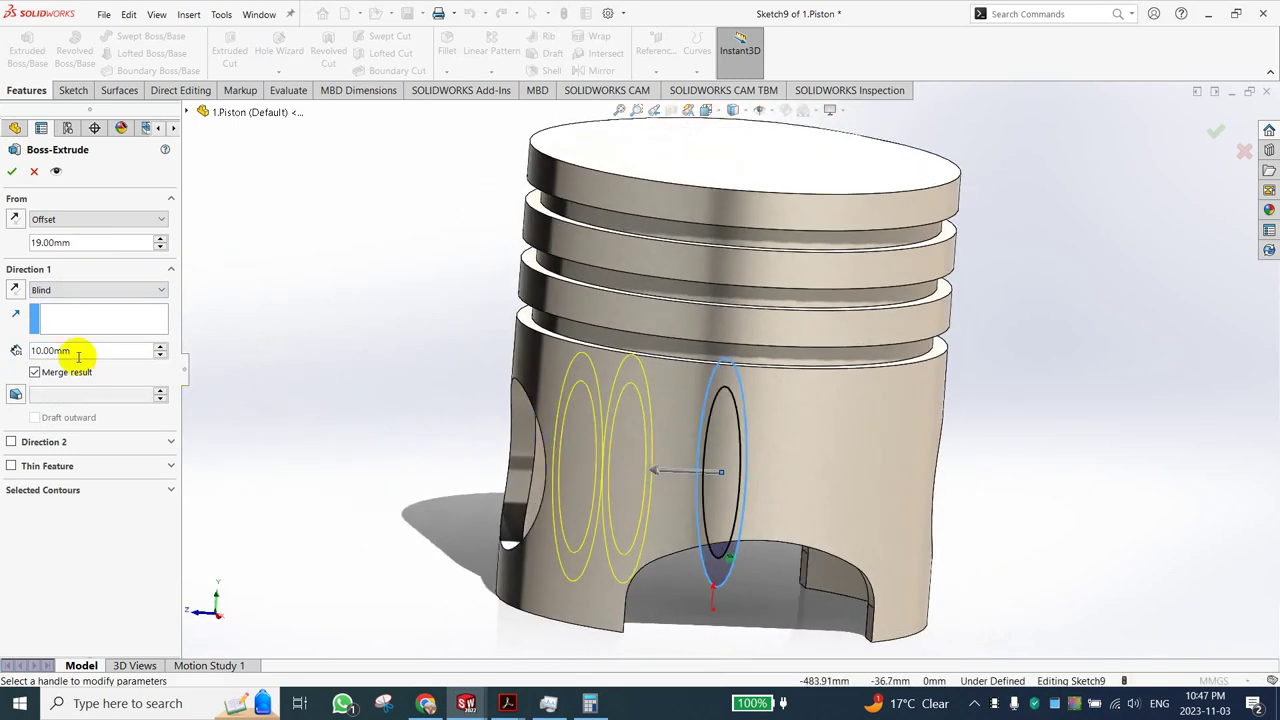
click(161, 345)
click(161, 345)
click(161, 345)
click(161, 345)
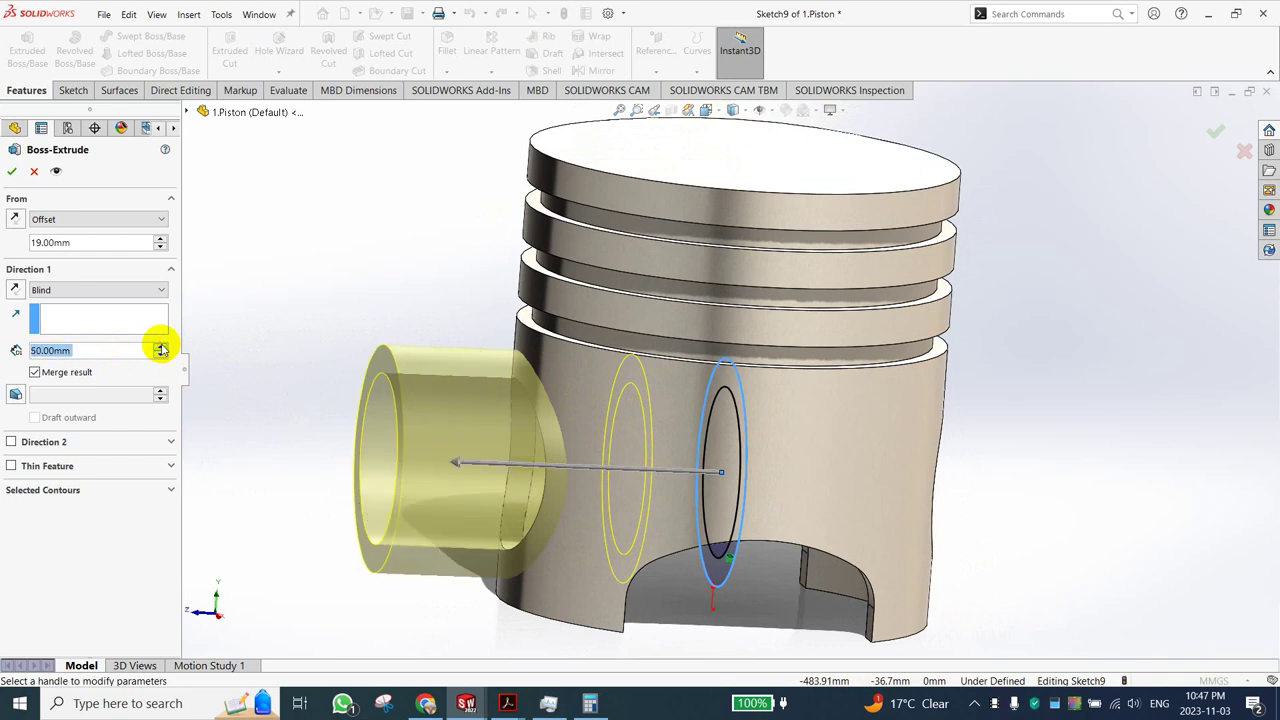
click(115, 289)
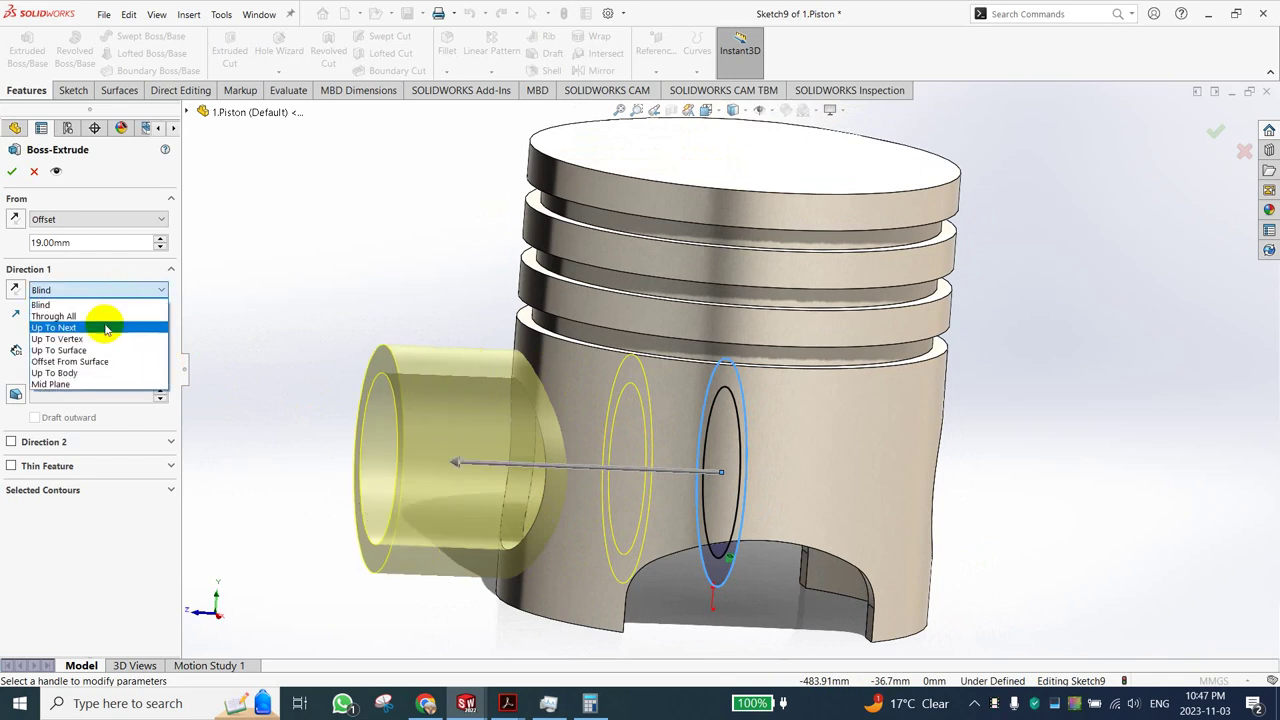
click(100, 327)
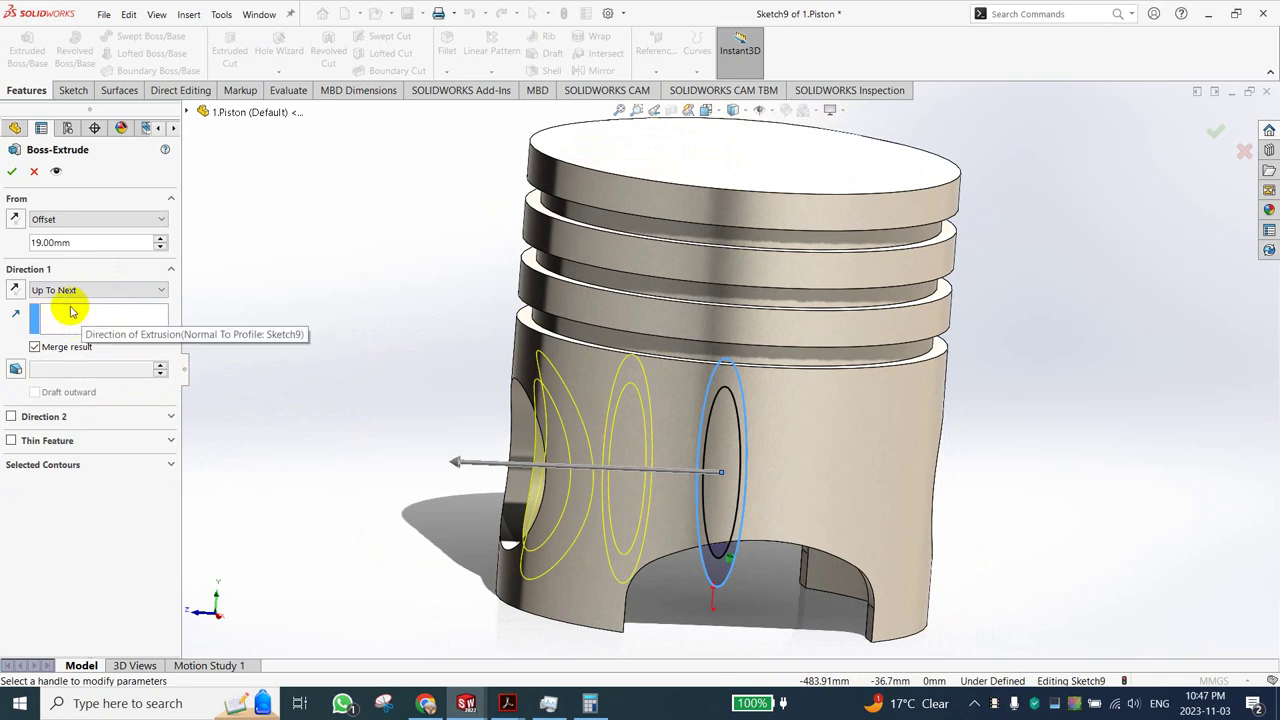
Orbit the boss preview around the piston's underside and top, snapping to front view once.
mouse_move(386, 423)
middle_down()
mouse_move(291, 314)
mouse_move(336, 375)
middle_up()
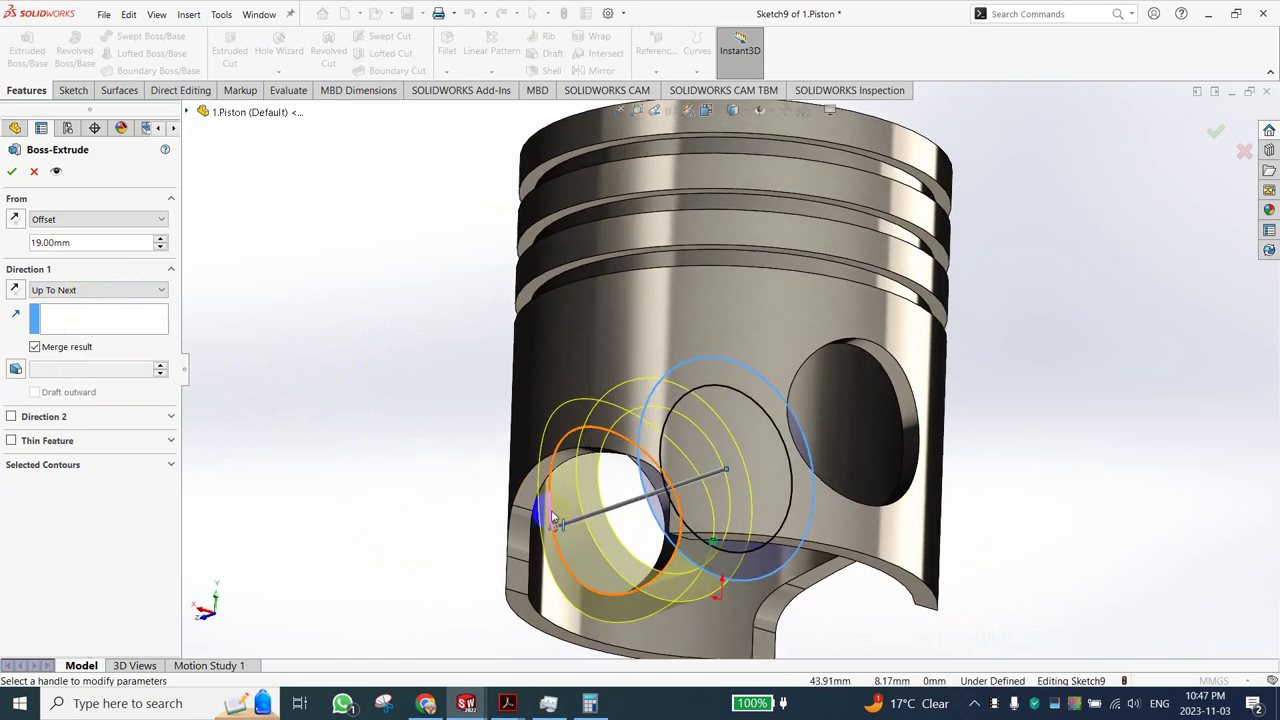
middle_drag(553, 518, 606, 400)
mouse_move(514, 443)
middle_down()
mouse_move(543, 513)
mouse_move(506, 603)
mouse_move(429, 380)
mouse_move(662, 357)
mouse_move(514, 360)
middle_up()
scroll(589, 460, up, 3)
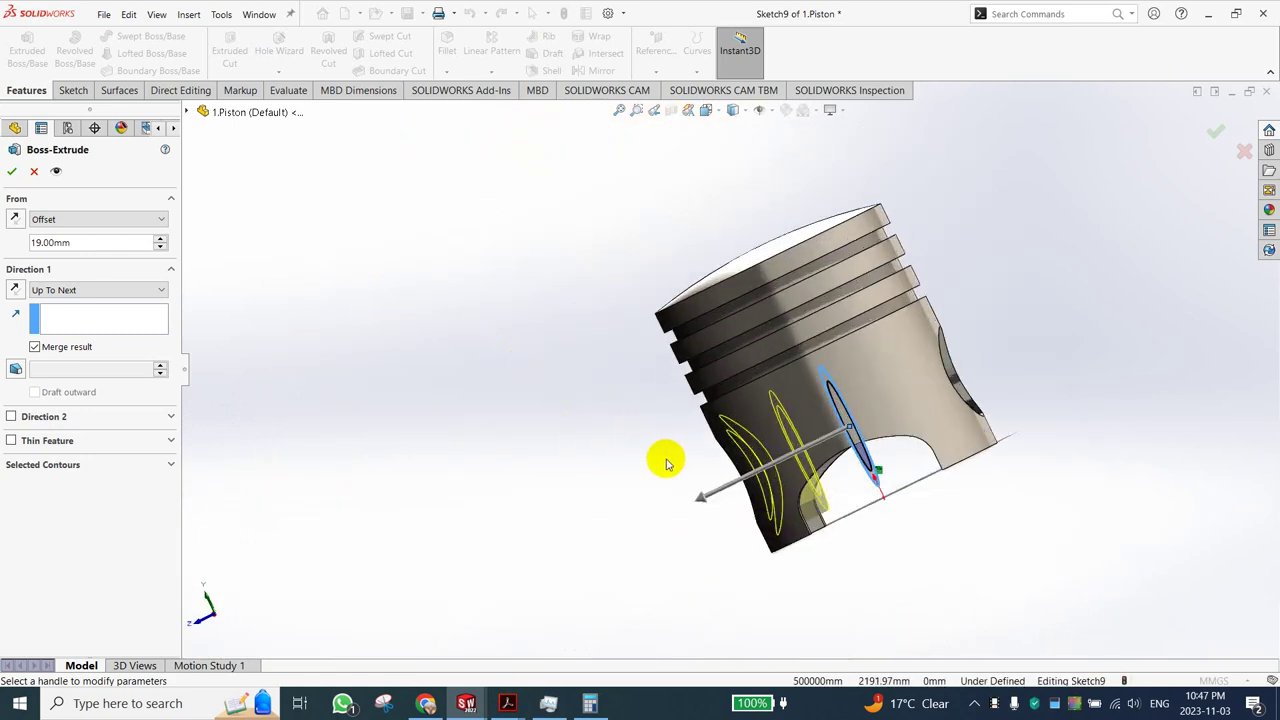
key(ctrl+1)
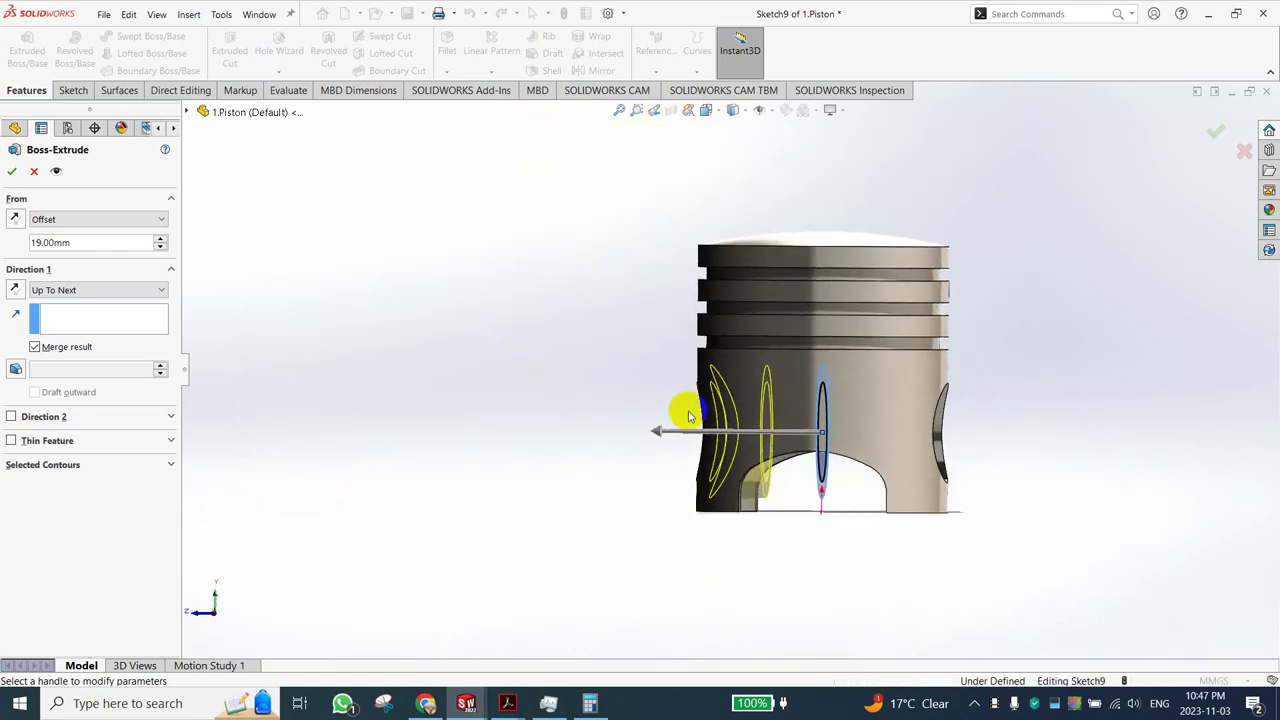
scroll(700, 390, down, 3)
mouse_move(617, 357)
middle_down()
mouse_move(611, 423)
mouse_move(701, 445)
mouse_move(566, 423)
mouse_move(603, 306)
mouse_move(640, 346)
mouse_move(706, 340)
mouse_move(523, 323)
mouse_move(577, 359)
mouse_move(454, 389)
mouse_move(603, 309)
mouse_move(444, 352)
middle_up()
middle_drag(552, 326, 598, 326)
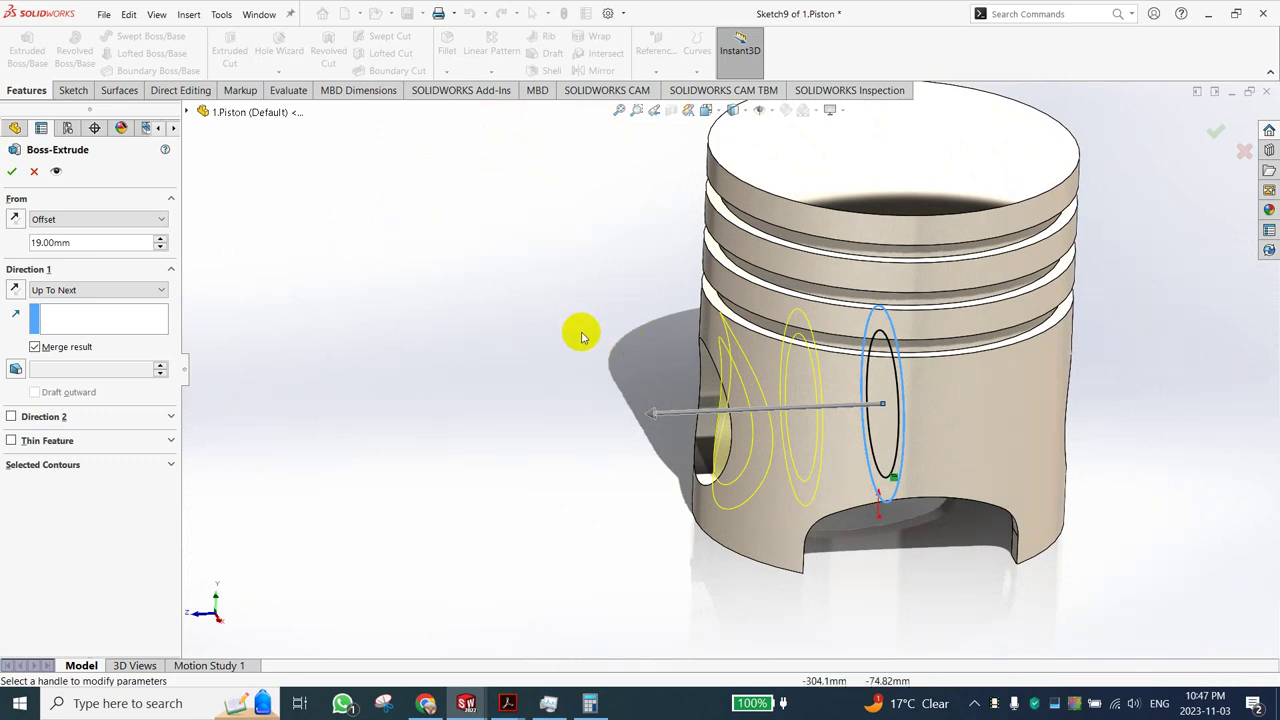
mouse_move(580, 334)
middle_down()
mouse_move(563, 334)
mouse_move(574, 363)
mouse_move(635, 375)
mouse_move(497, 346)
mouse_move(586, 374)
mouse_move(623, 354)
mouse_move(473, 347)
mouse_move(545, 361)
mouse_move(386, 389)
mouse_move(474, 340)
mouse_move(476, 417)
mouse_move(480, 357)
mouse_move(476, 390)
middle_up()
Zoom in on the pin-hole boss preview and accept the 19 mm offset extrusion.
scroll(470, 387, up, 2)
scroll(450, 390, up, 1)
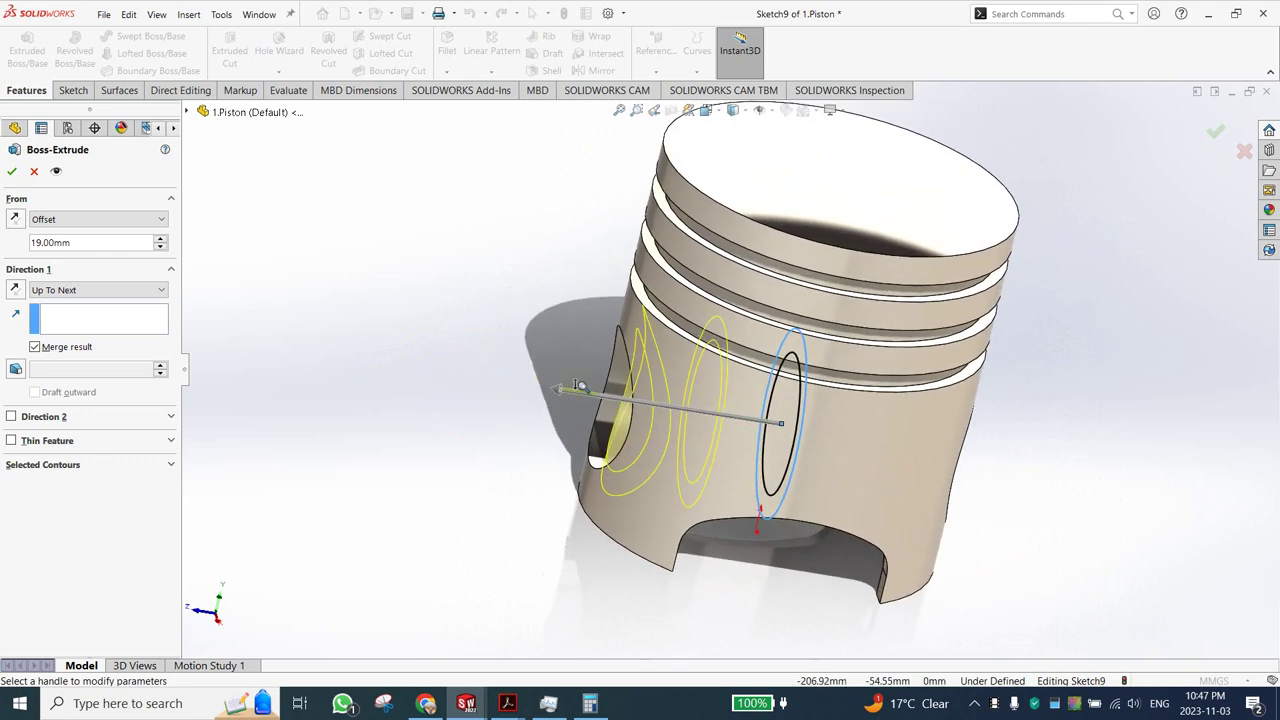
scroll(429, 394, up, 1)
scroll(319, 403, up, 1)
scroll(486, 386, down, 2)
scroll(480, 380, down, 2)
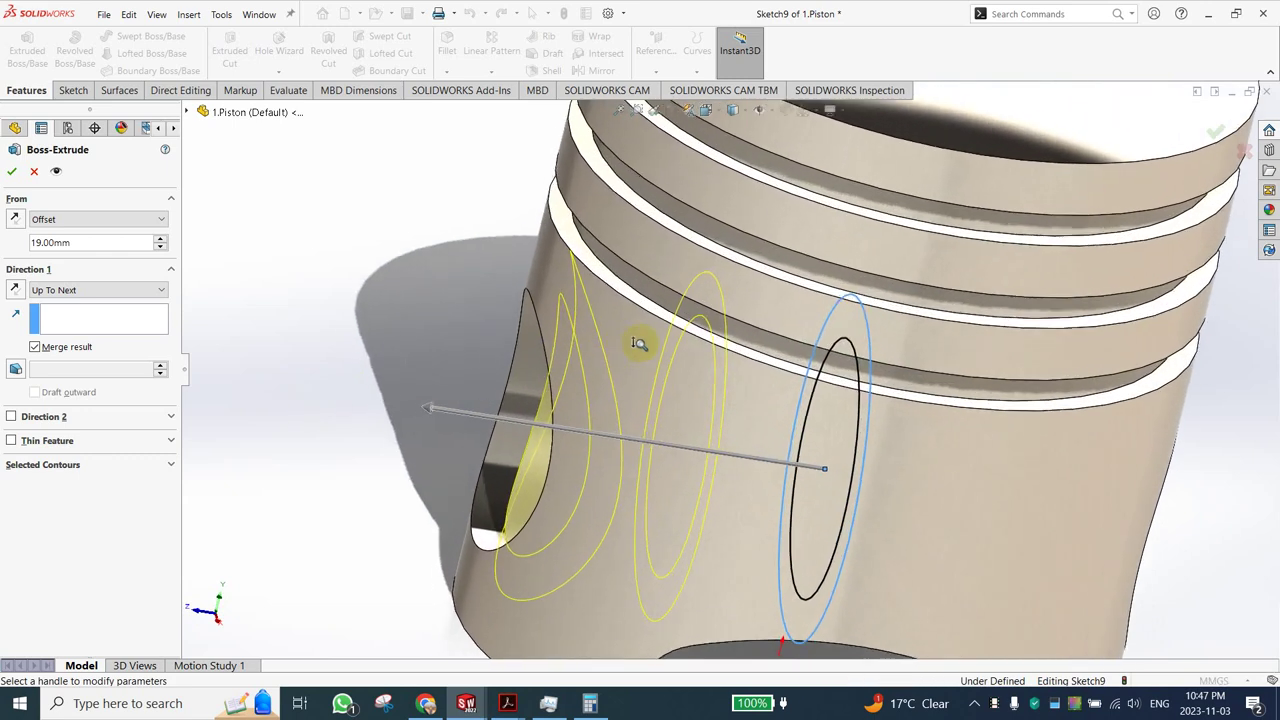
scroll(471, 371, up, 3)
scroll(401, 398, up, 1)
scroll(486, 380, down, 2)
scroll(414, 397, up, 2)
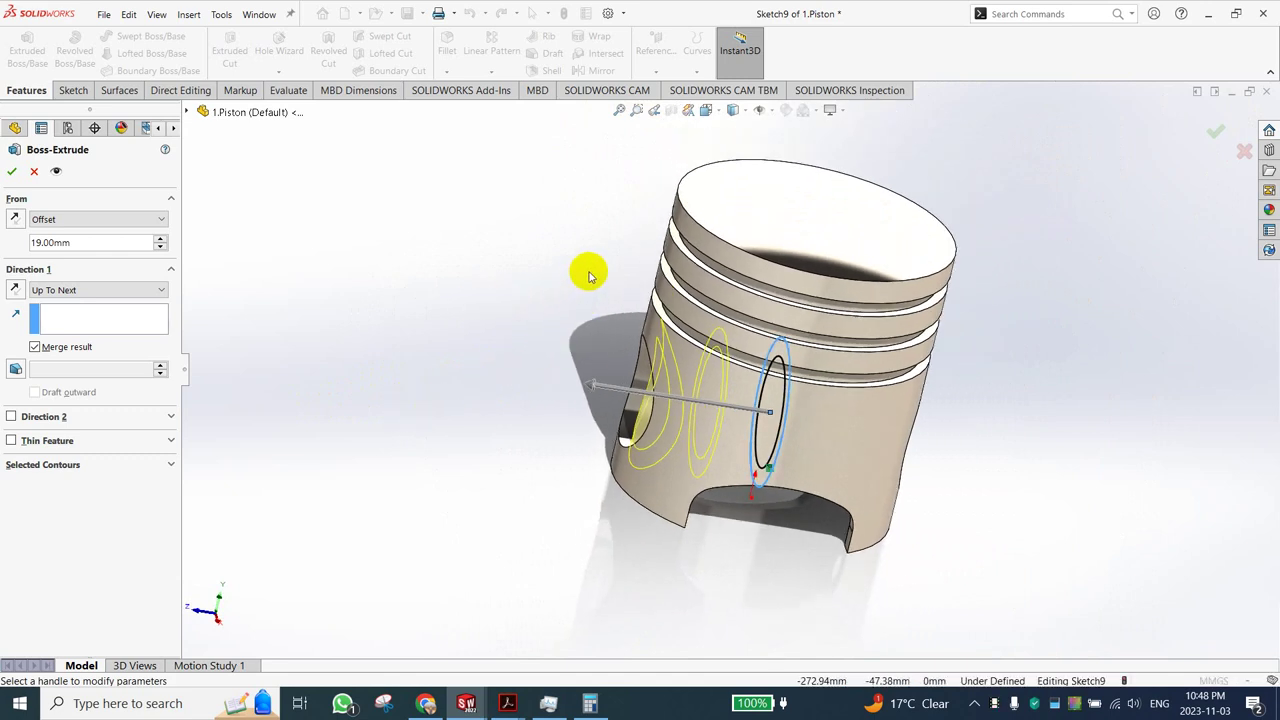
scroll(600, 280, up, 1)
scroll(630, 300, down, 1)
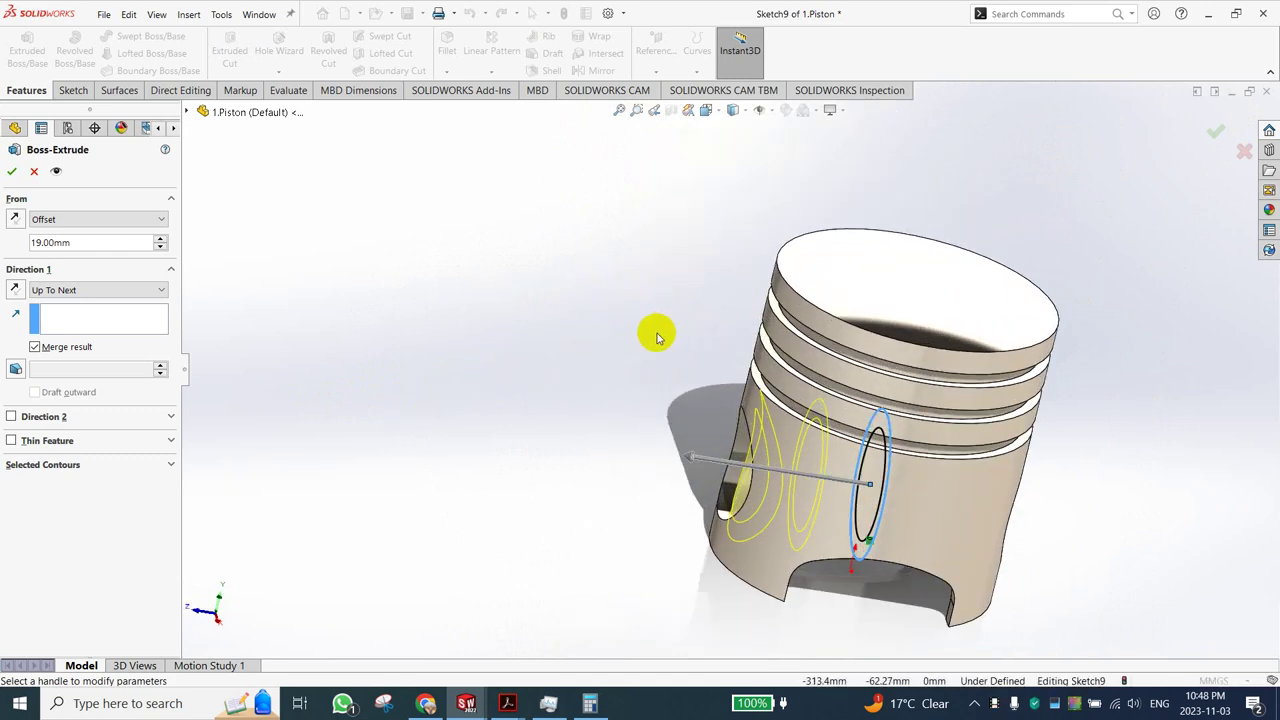
scroll(668, 345, up, 1)
scroll(900, 450, up, 1)
scroll(965, 445, down, 2)
scroll(567, 275, up, 1)
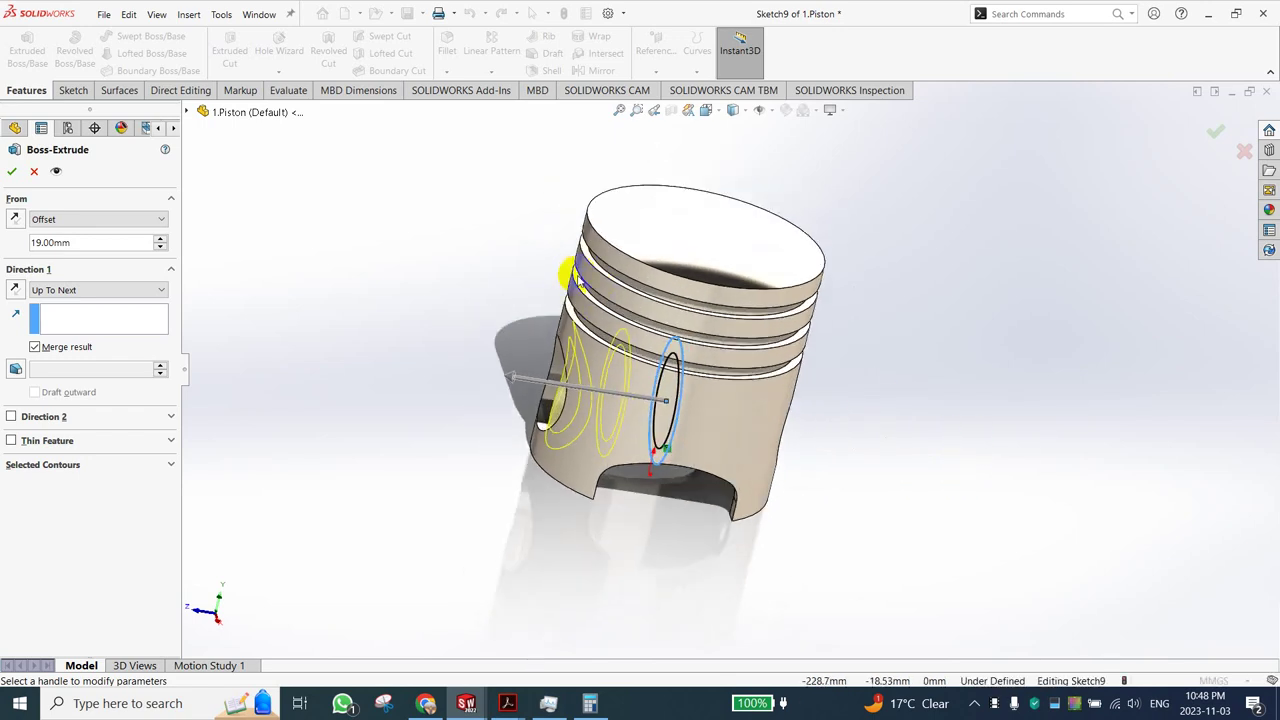
scroll(645, 285, down, 1)
scroll(742, 325, up, 1)
scroll(700, 350, down, 1)
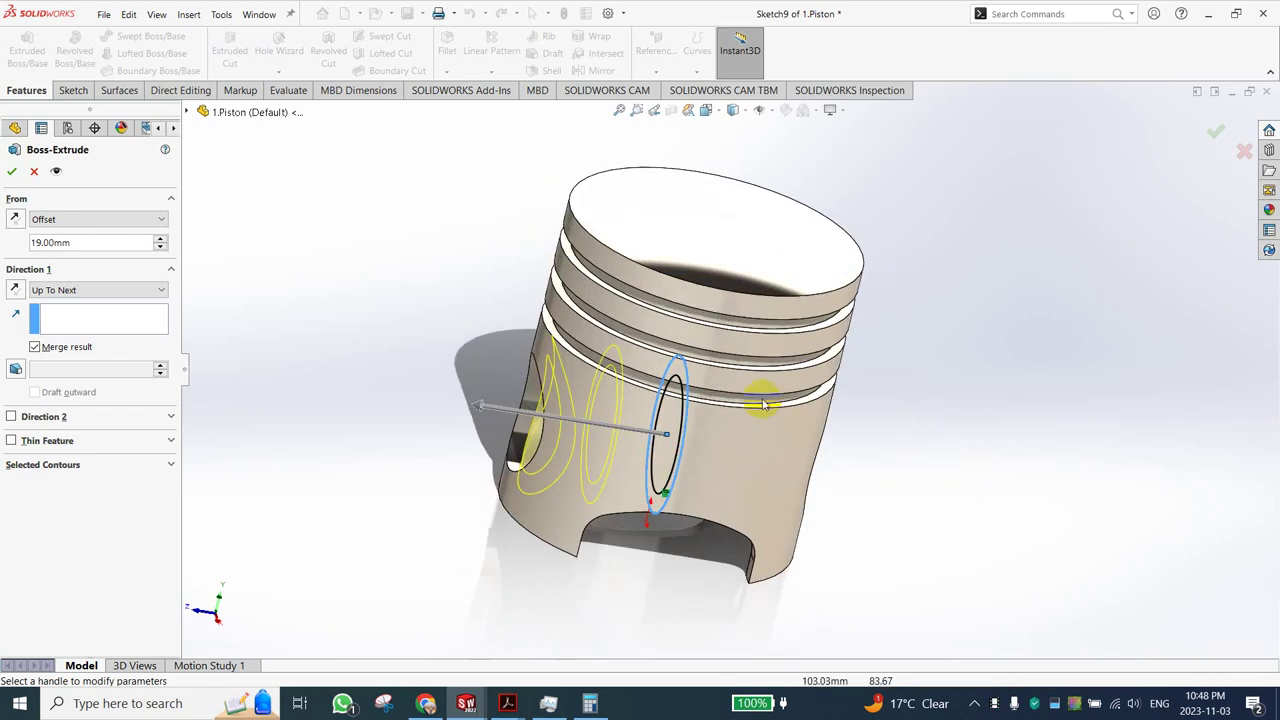
scroll(650, 375, up, 1)
scroll(610, 395, down, 1)
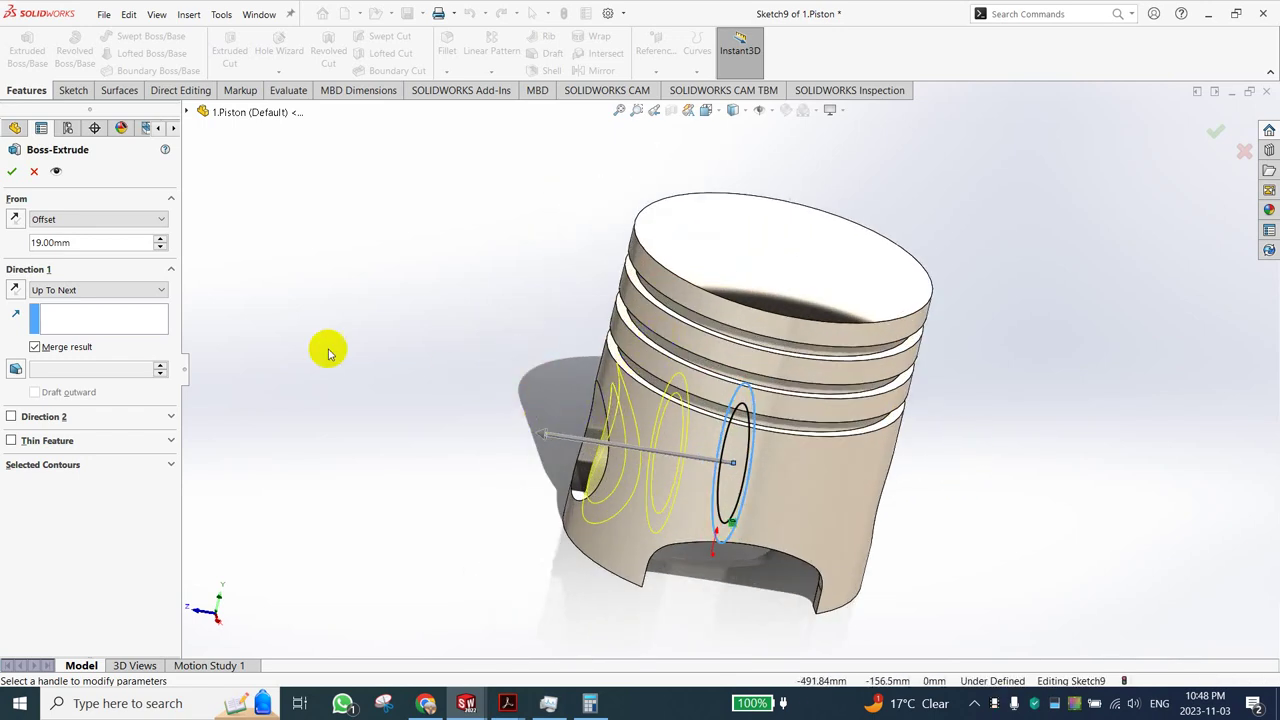
middle_drag(772, 600, 640, 467)
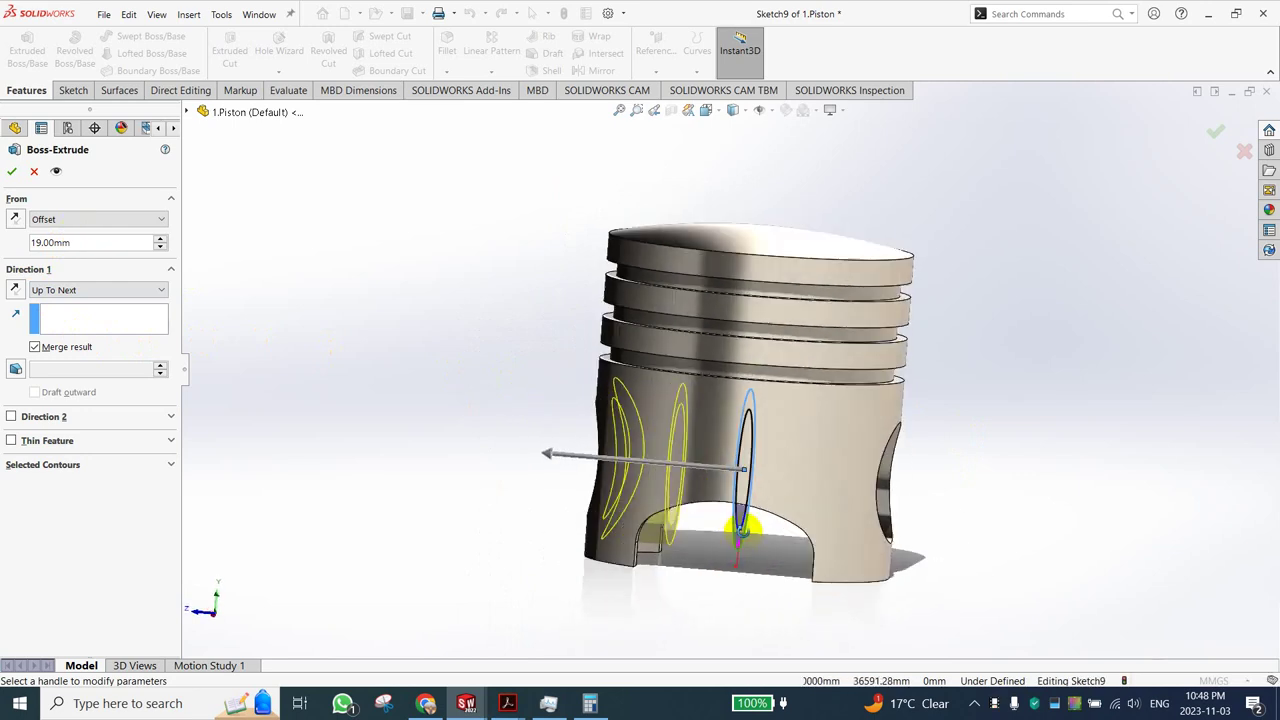
click(10, 172)
Mirror Boss-Extrude3 using the Front Plane from the flyout tree as the mirror plane.
mouse_move(520, 491)
middle_down()
mouse_move(494, 406)
mouse_move(544, 378)
mouse_move(457, 340)
mouse_move(449, 374)
mouse_move(578, 518)
middle_up()
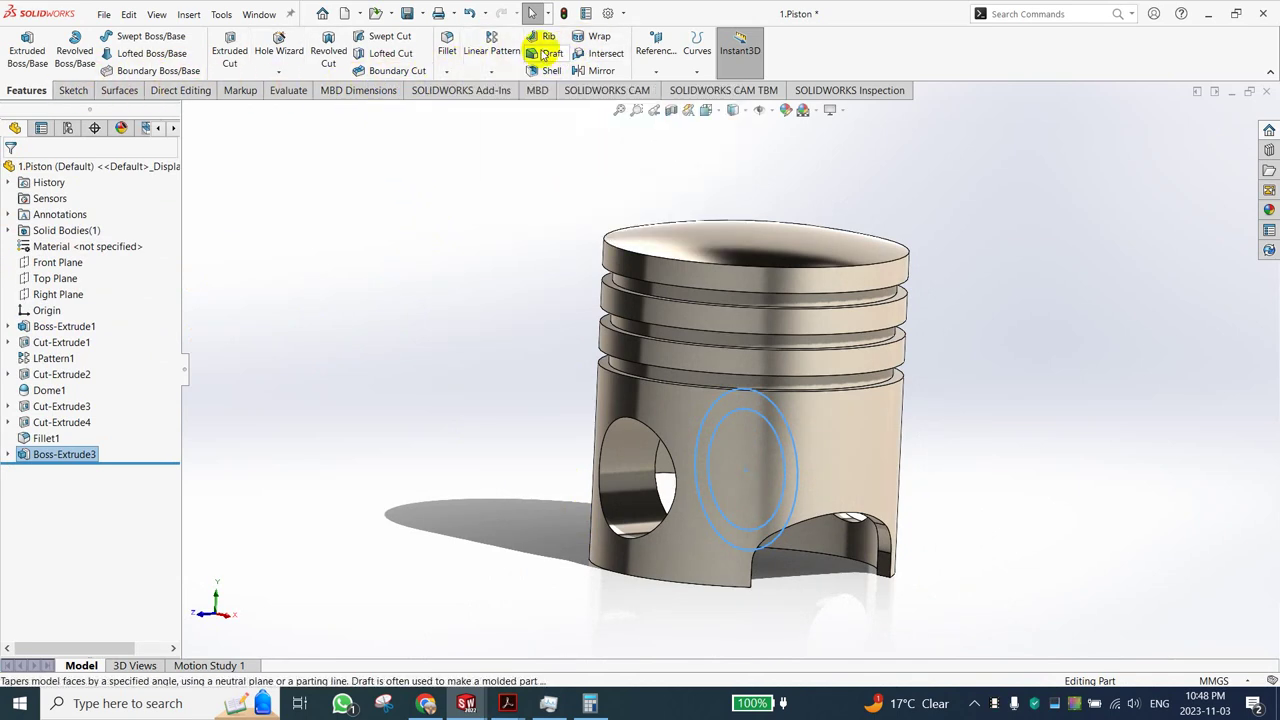
click(600, 71)
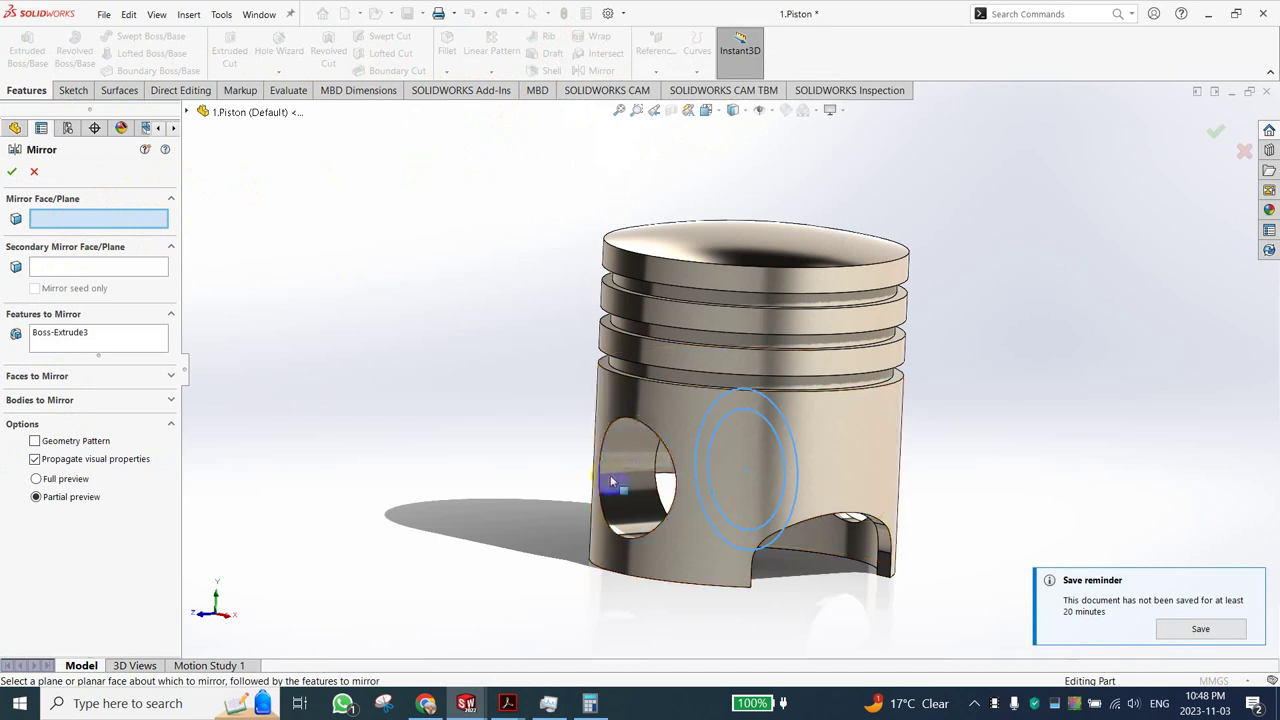
mouse_move(500, 413)
middle_down()
mouse_move(443, 329)
mouse_move(471, 409)
middle_up()
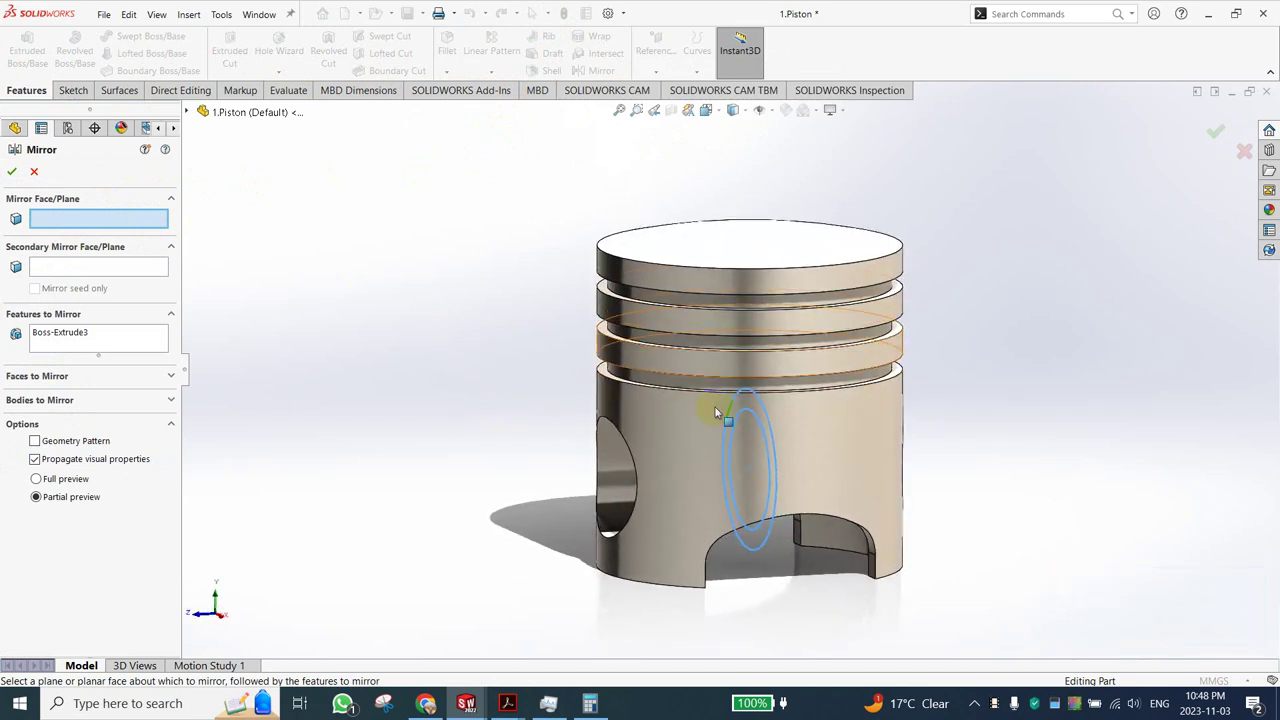
click(189, 114)
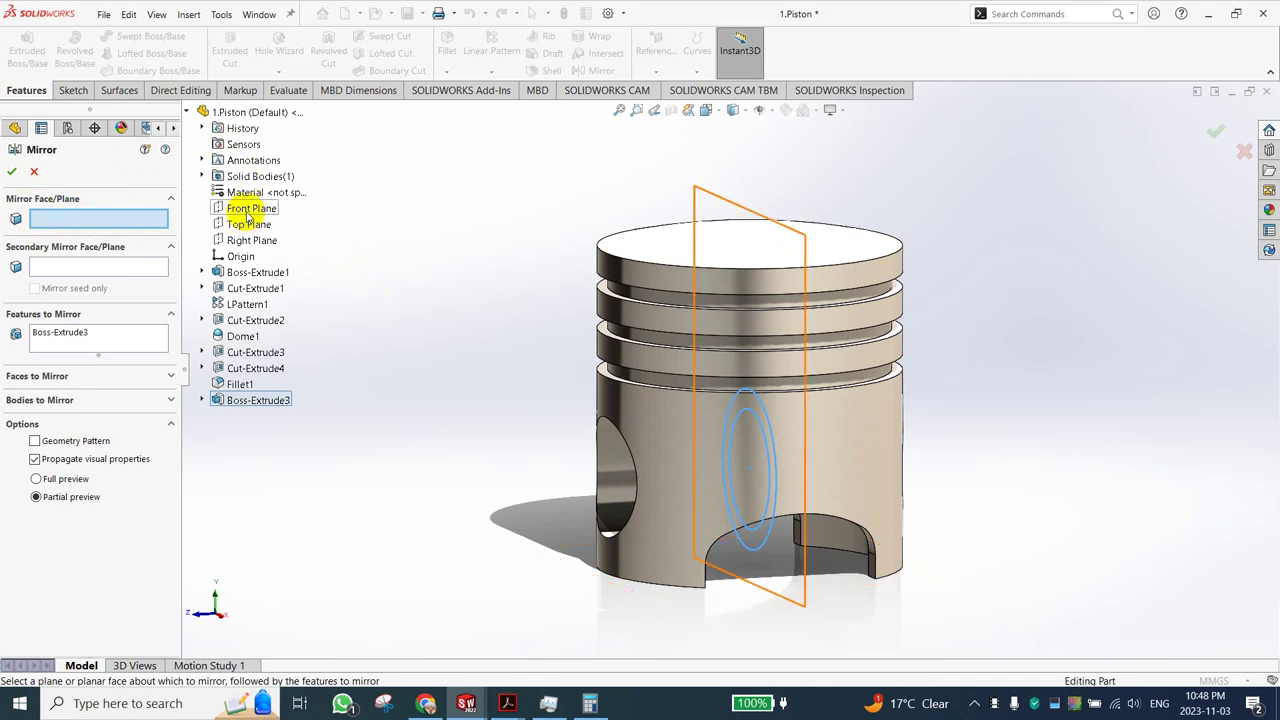
click(249, 214)
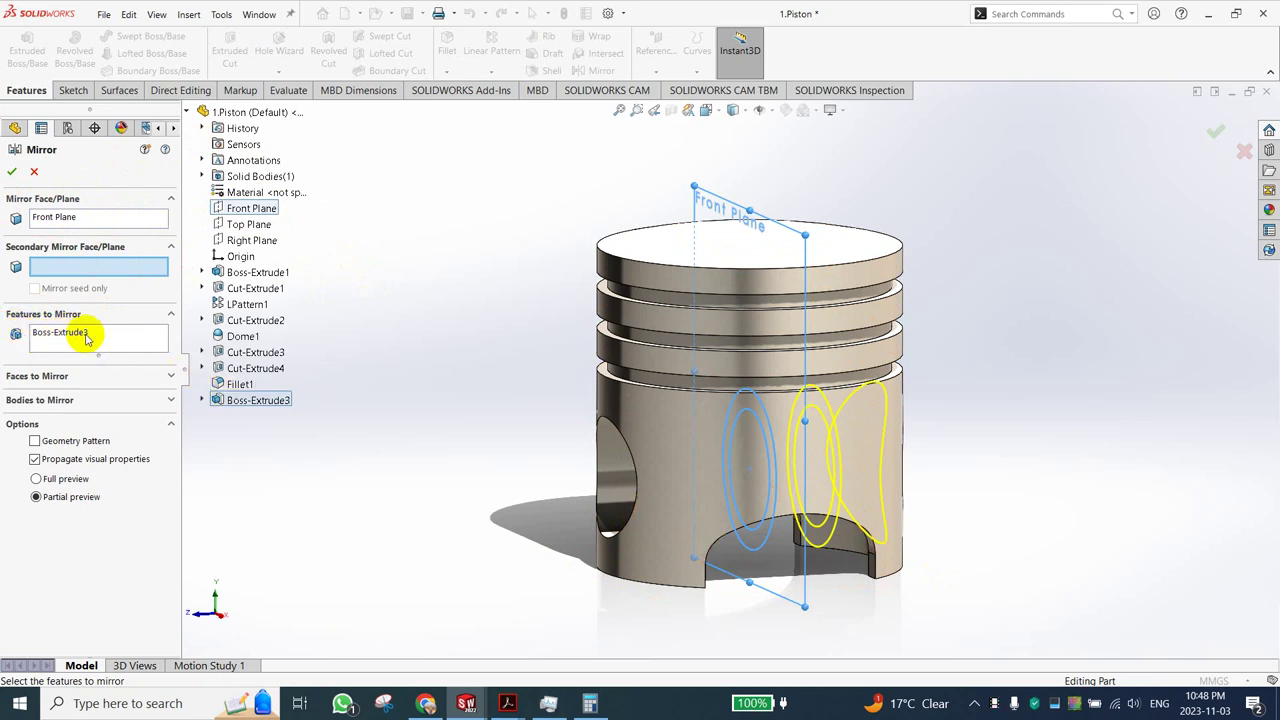
click(87, 338)
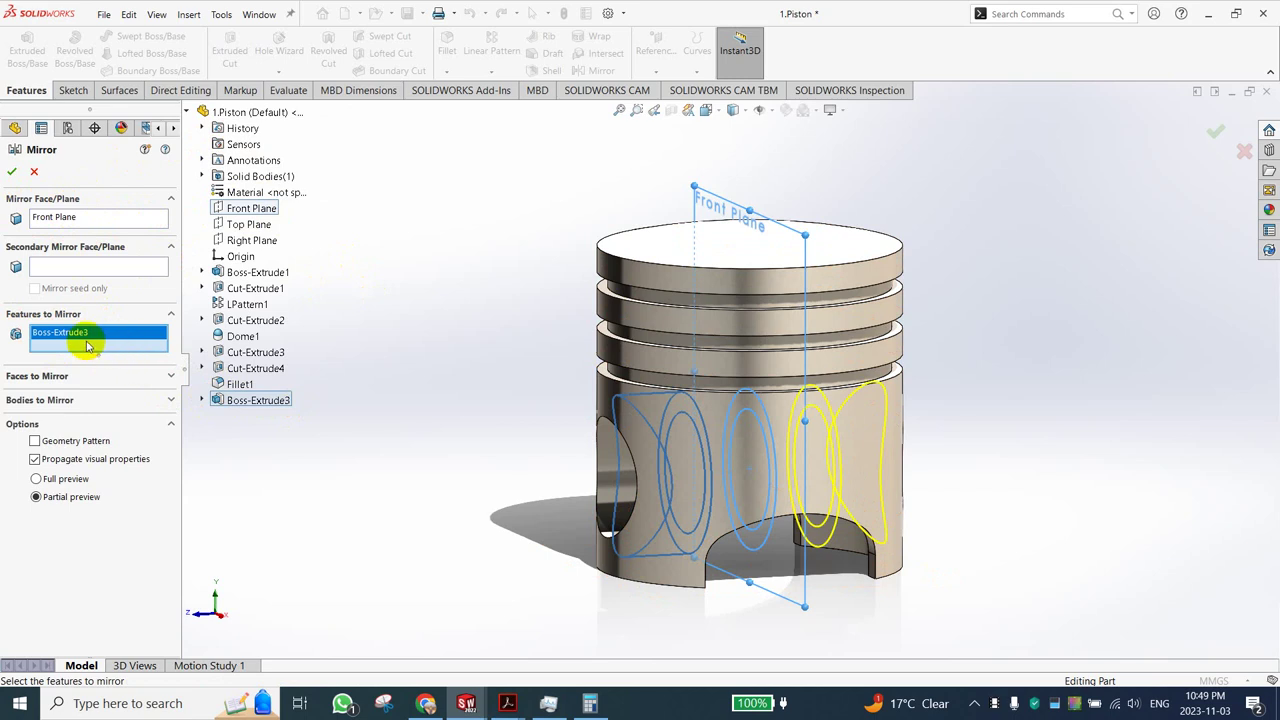
click(265, 402)
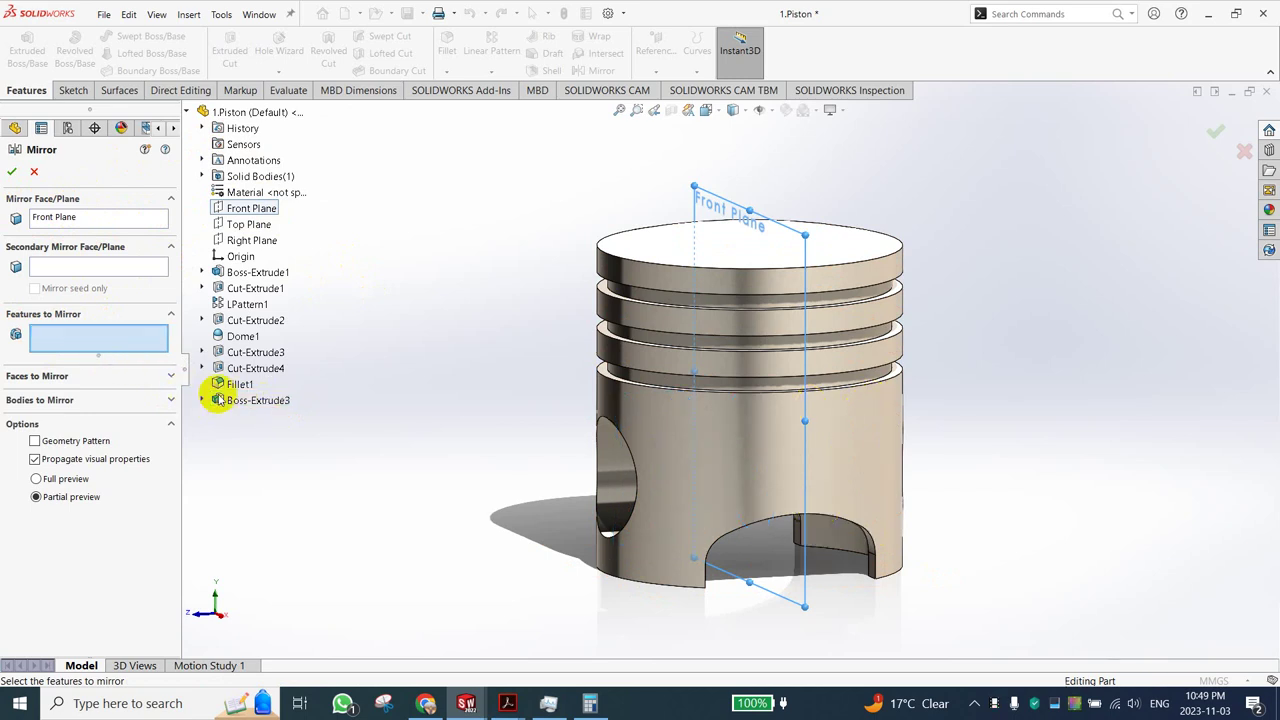
click(258, 401)
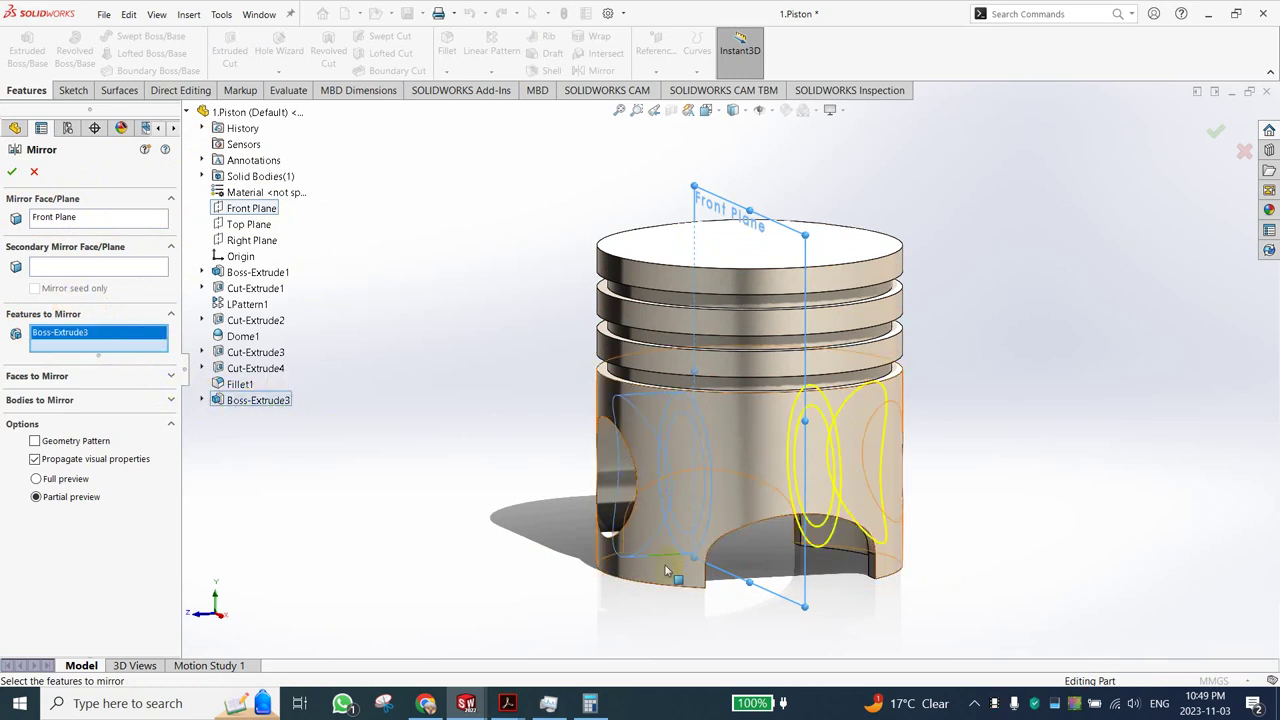
mouse_move(665, 570)
middle_down()
mouse_move(455, 443)
mouse_move(520, 496)
middle_up()
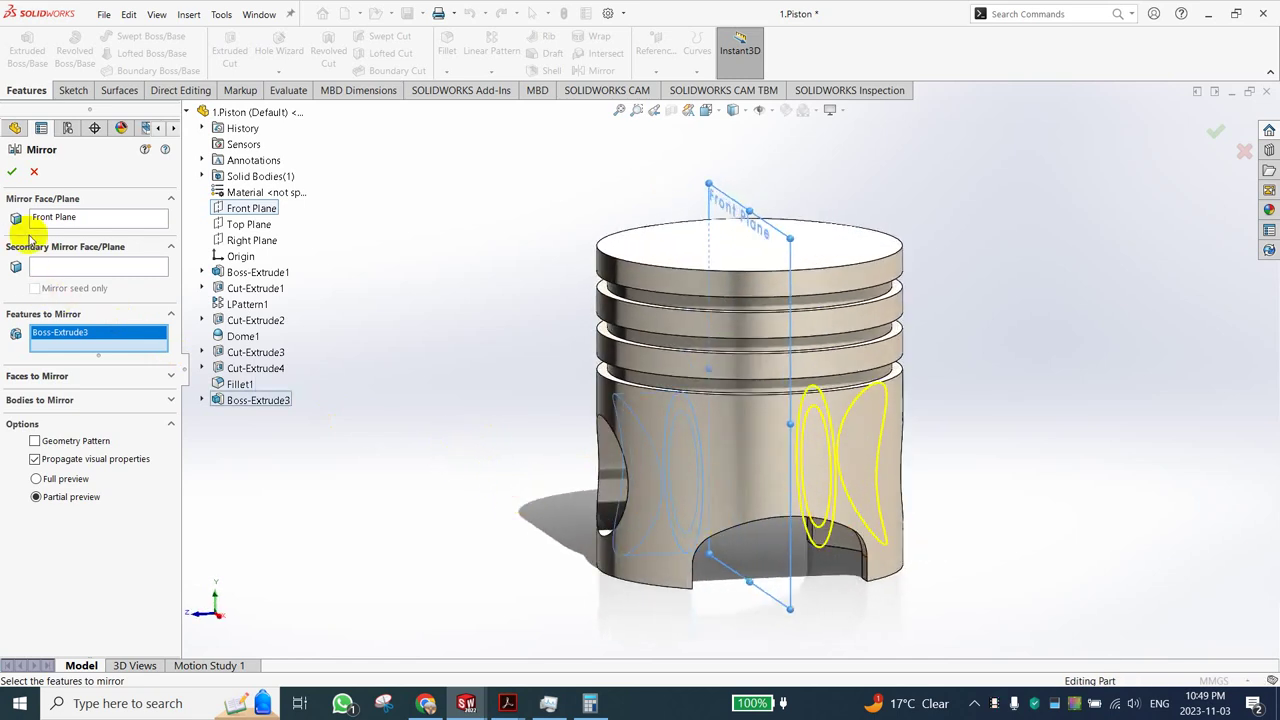
click(15, 170)
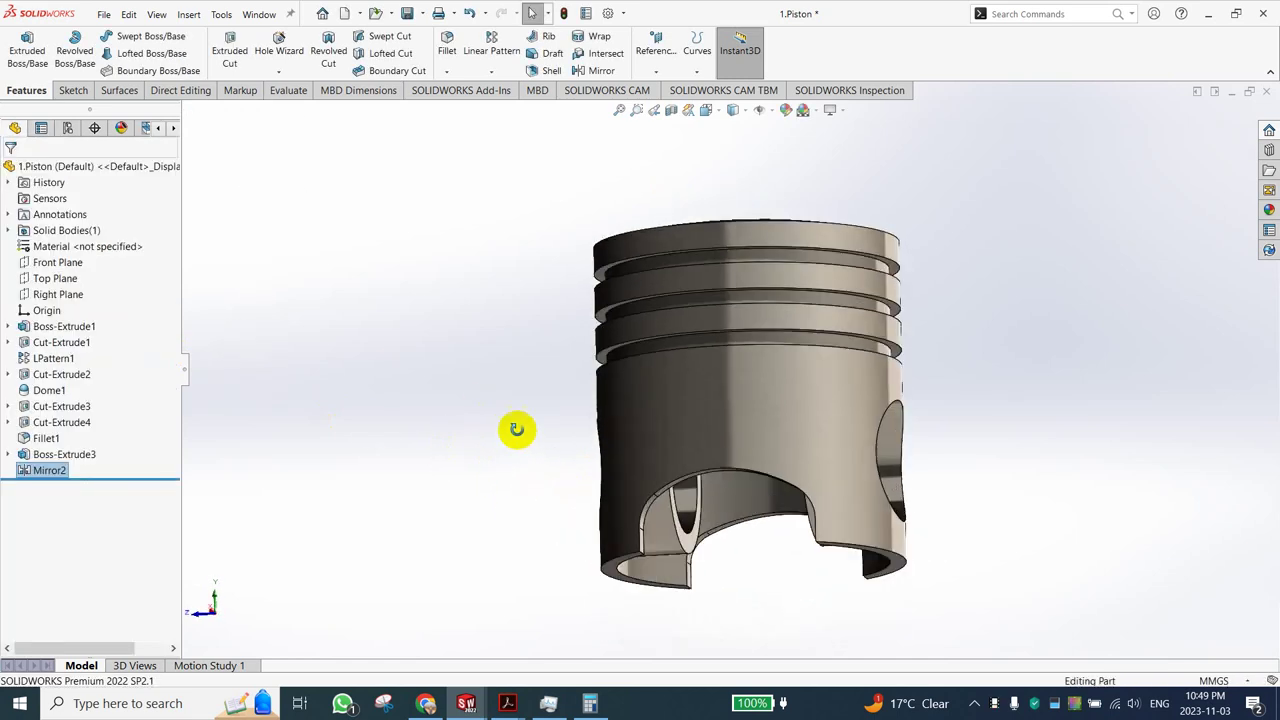